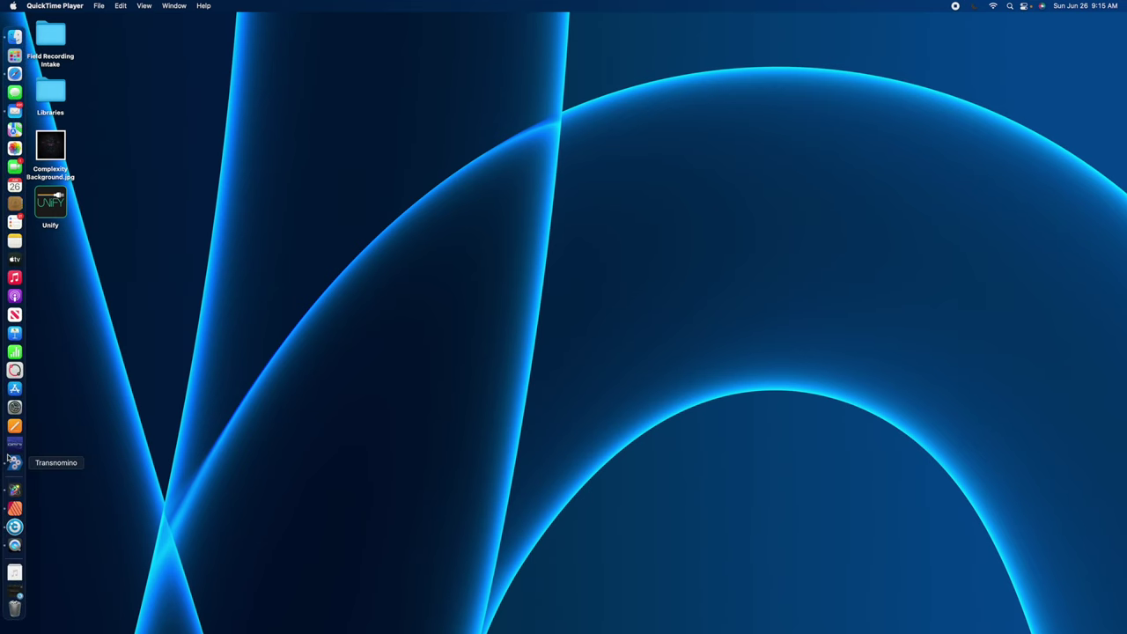
Launch the standalone Omnisphere from the Dock and bring up its About screen.
{"action": "left_click", "coordinate": [14, 445]}
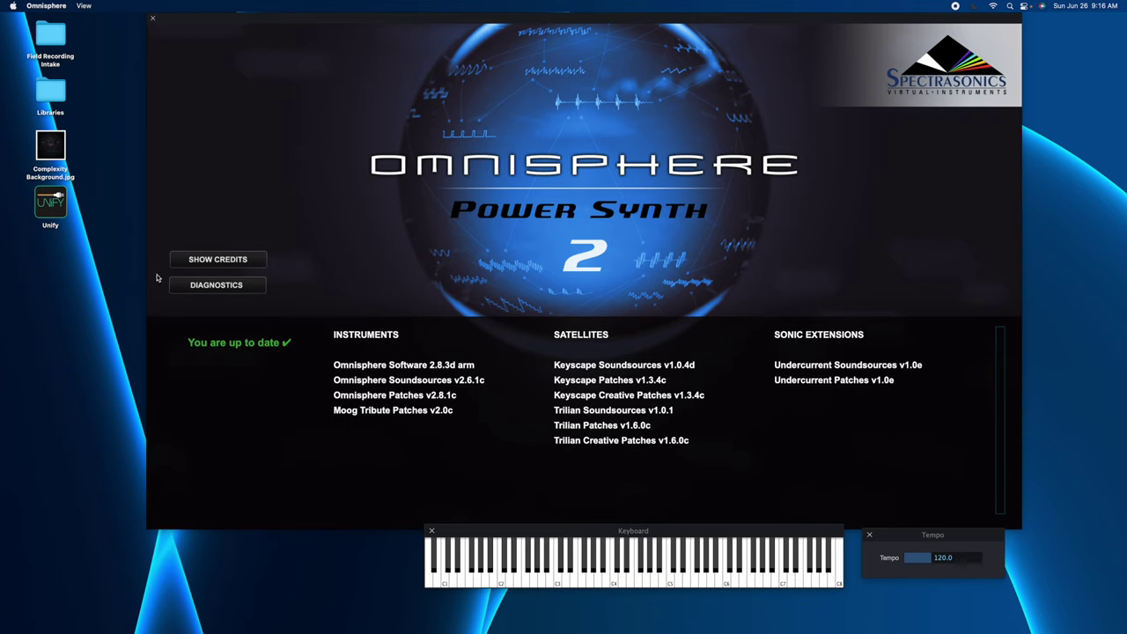
{"action": "left_click", "coordinate": [222, 294]}
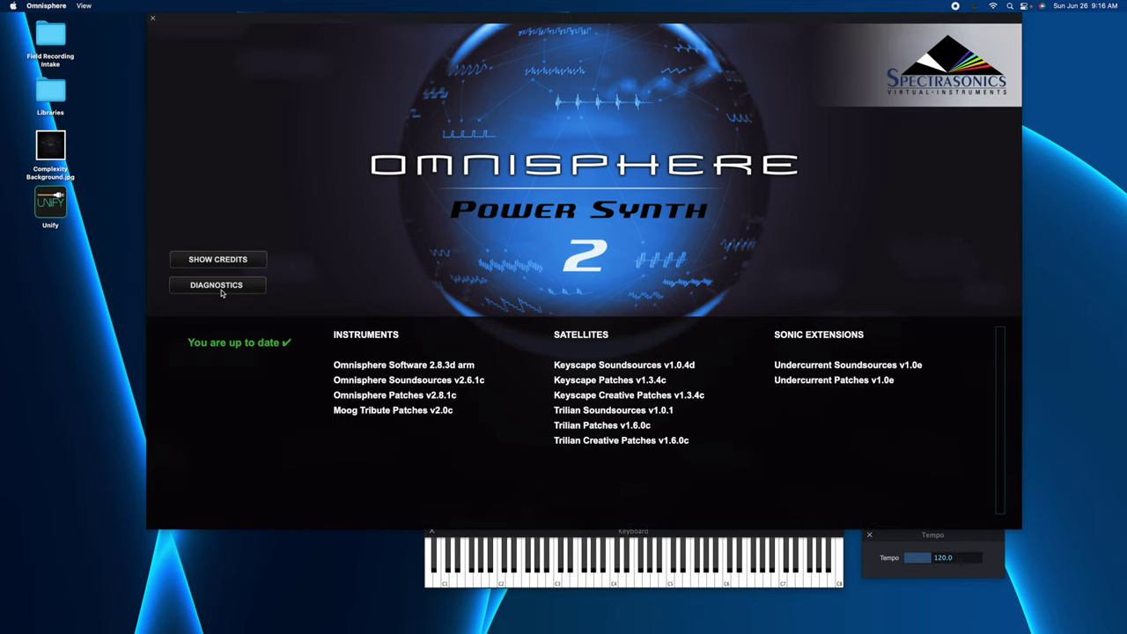
View the diagnostics (factory soundsource and patch counts, STEAM folder path), then dismiss them.
{"action": "left_click", "coordinate": [222, 294]}
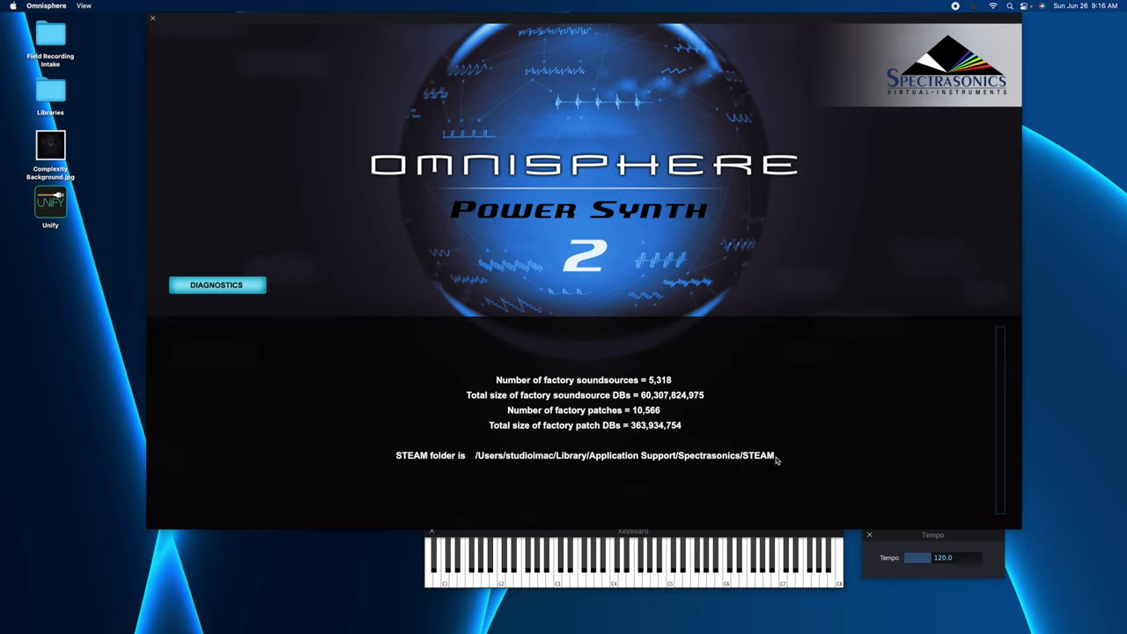
{"action": "left_click", "coordinate": [623, 447]}
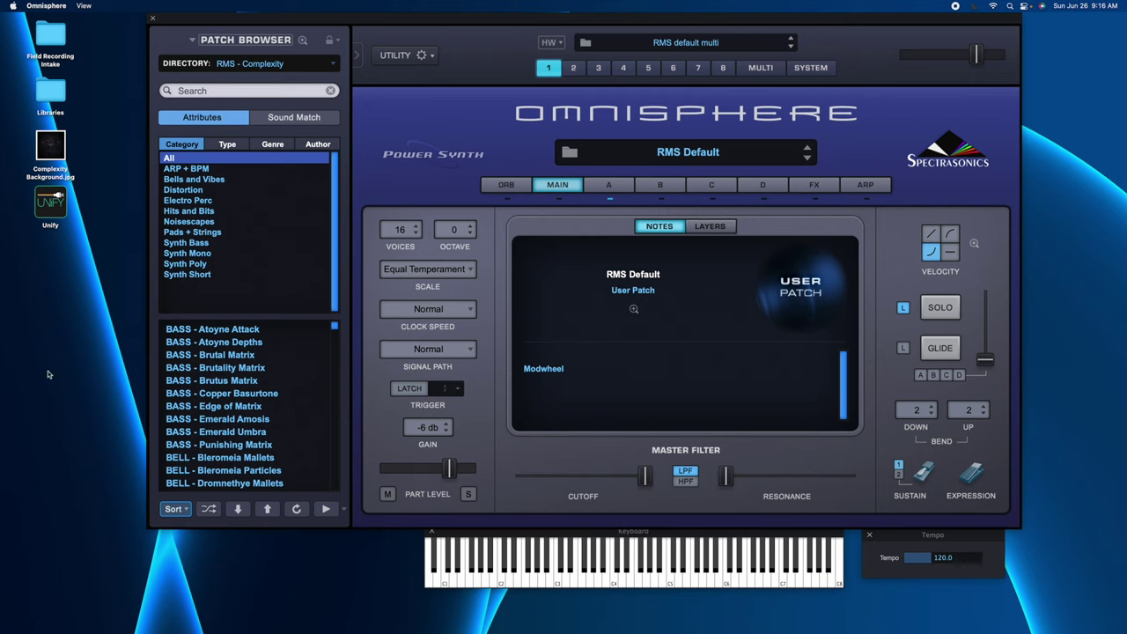
Open a new Finder window from the Dock.
{"action": "mouse_move", "coordinate": [3, 343]}
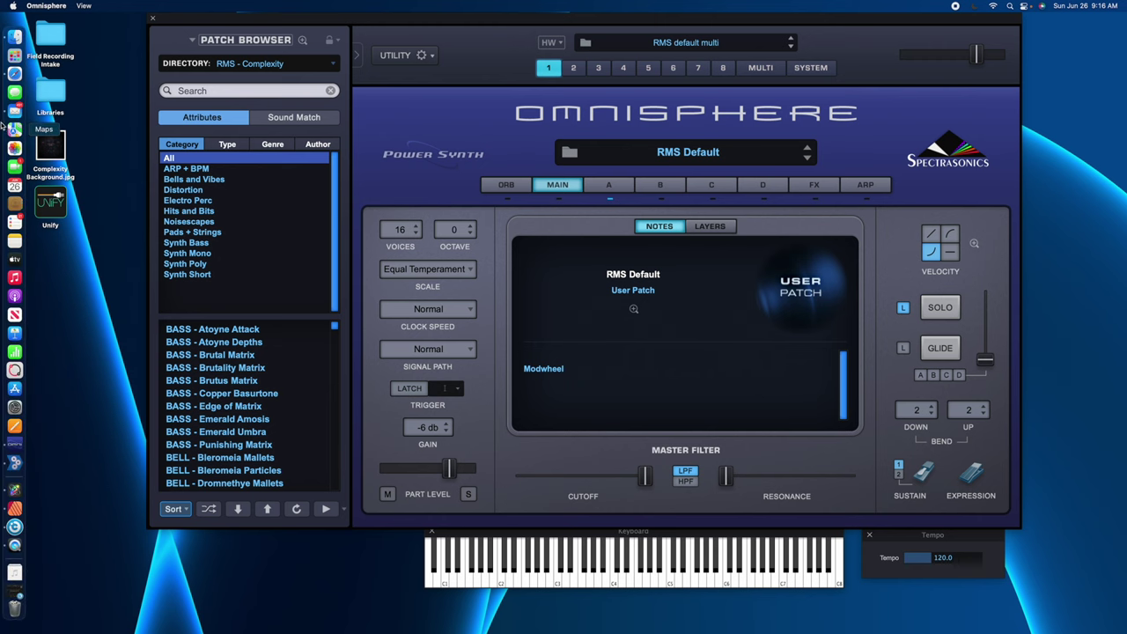
{"action": "left_click", "coordinate": [14, 37]}
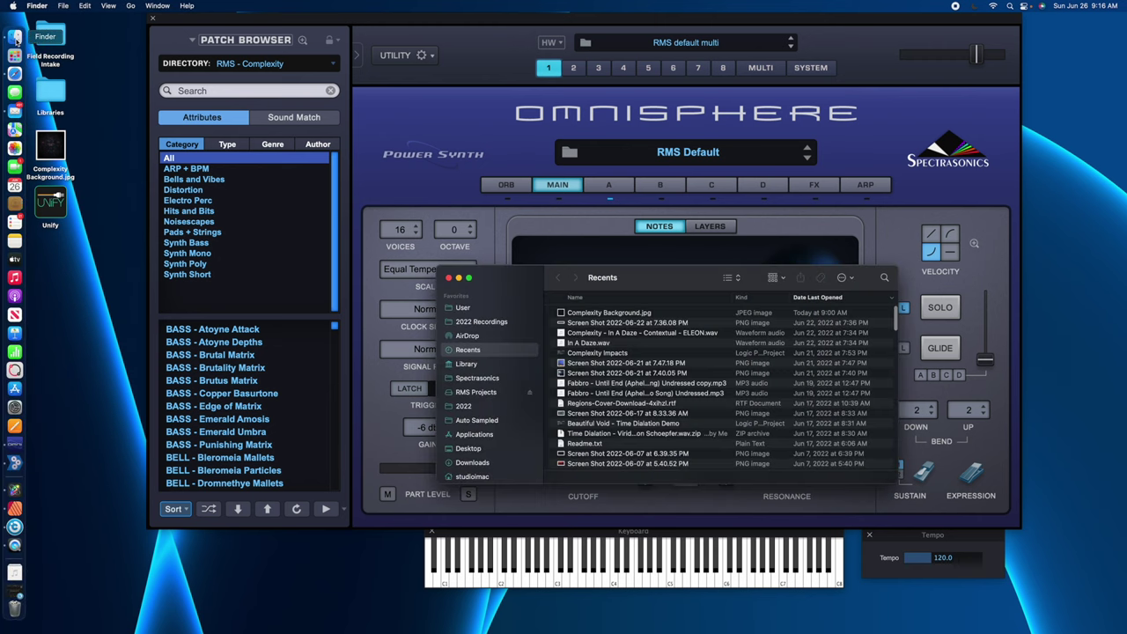
Navigate Finder to Spectrasonics › STEAM › Omnisphere.
{"action": "left_click", "coordinate": [471, 378]}
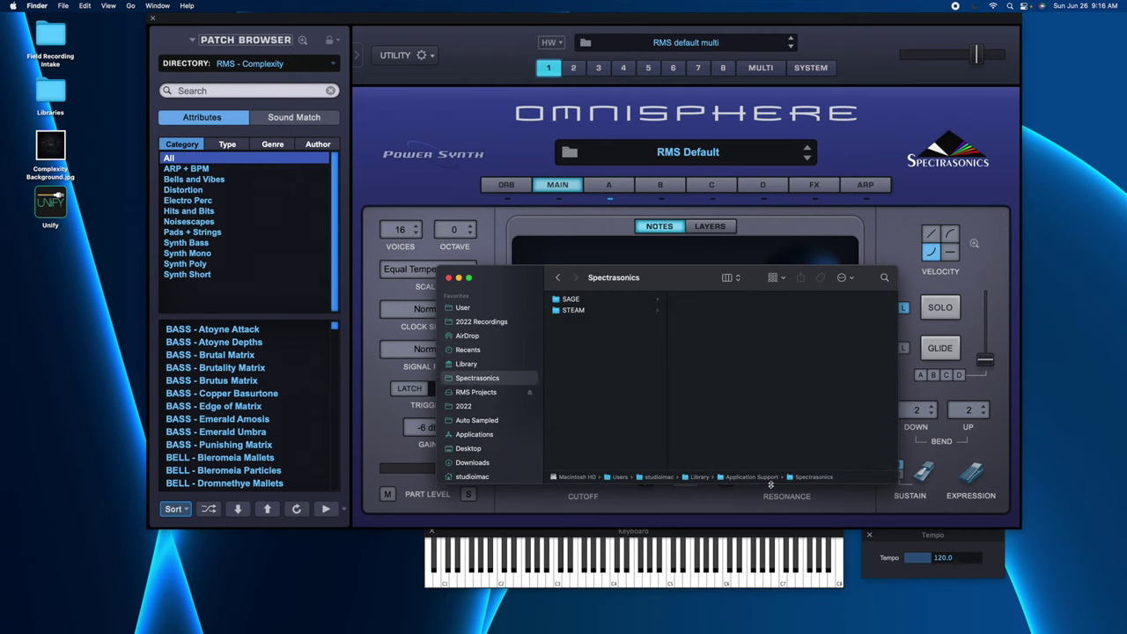
{"action": "left_click", "coordinate": [568, 311]}
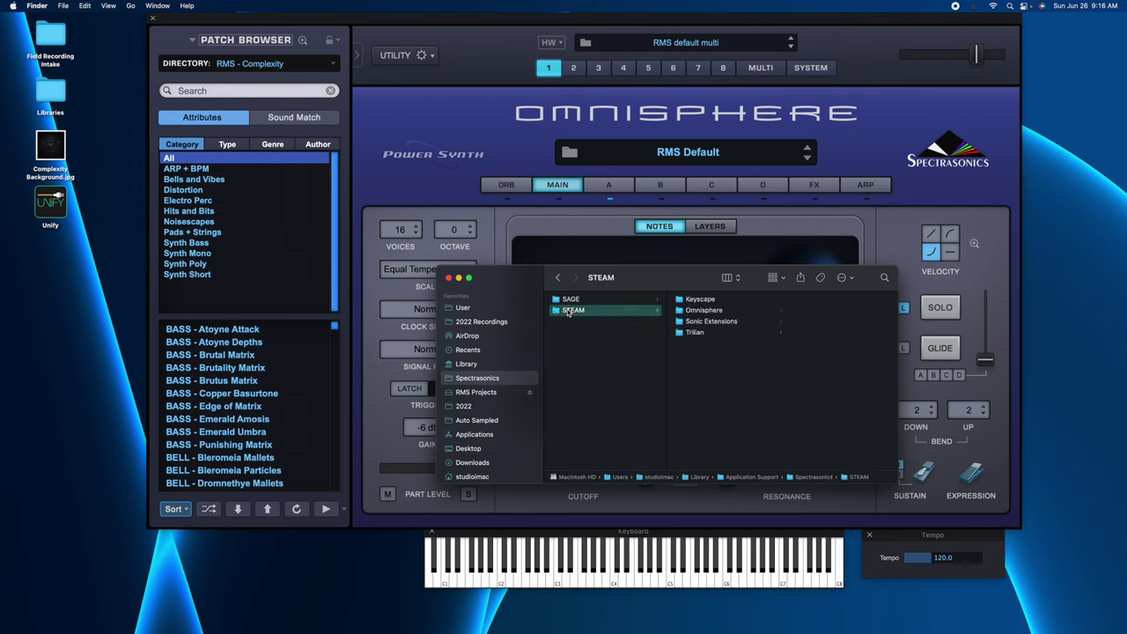
{"action": "left_click", "coordinate": [692, 311]}
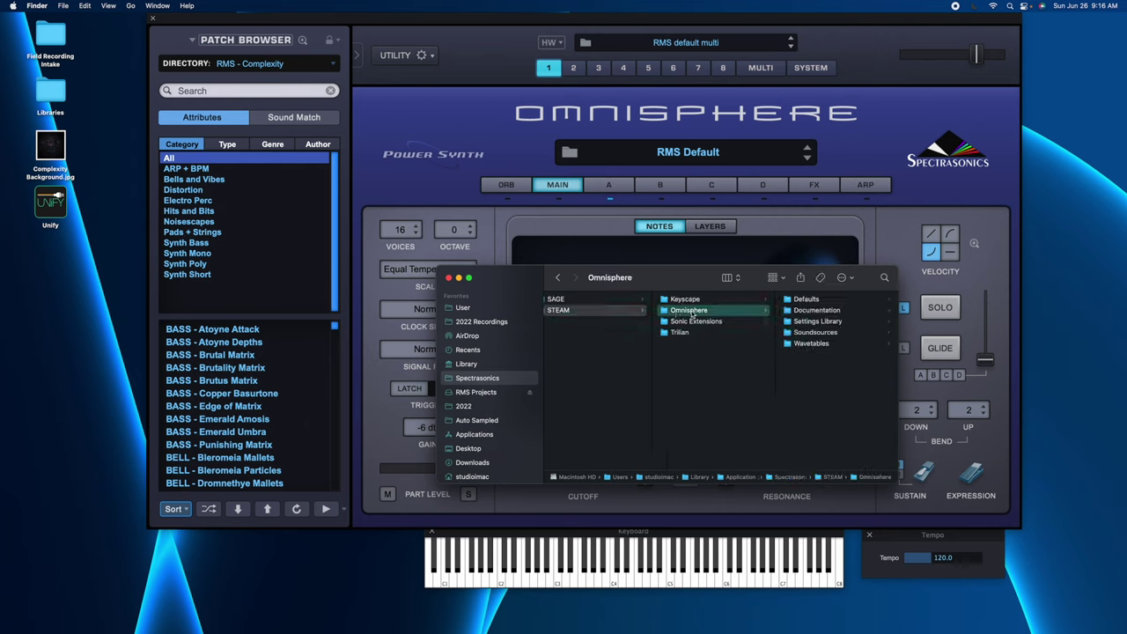
In Settings Library › Patches, move the RMS - Complexity patch folder to the Trash.
{"action": "left_click", "coordinate": [795, 322]}
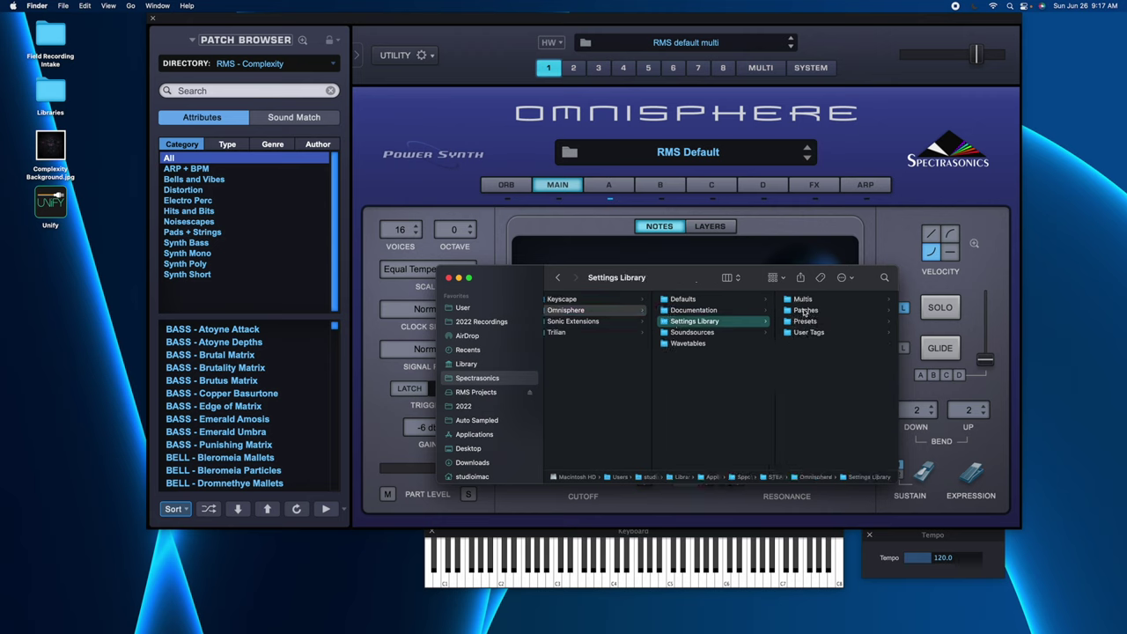
{"action": "left_click", "coordinate": [805, 311]}
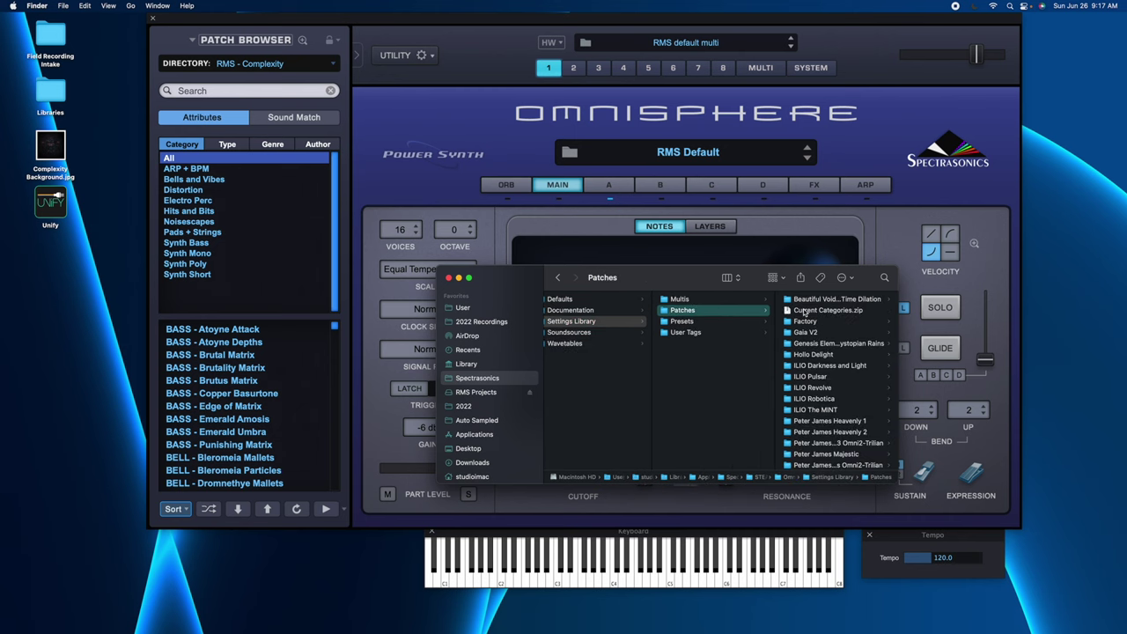
{"action": "scroll", "coordinate": [804, 312], "scroll_direction": "down", "scroll_amount": 10}
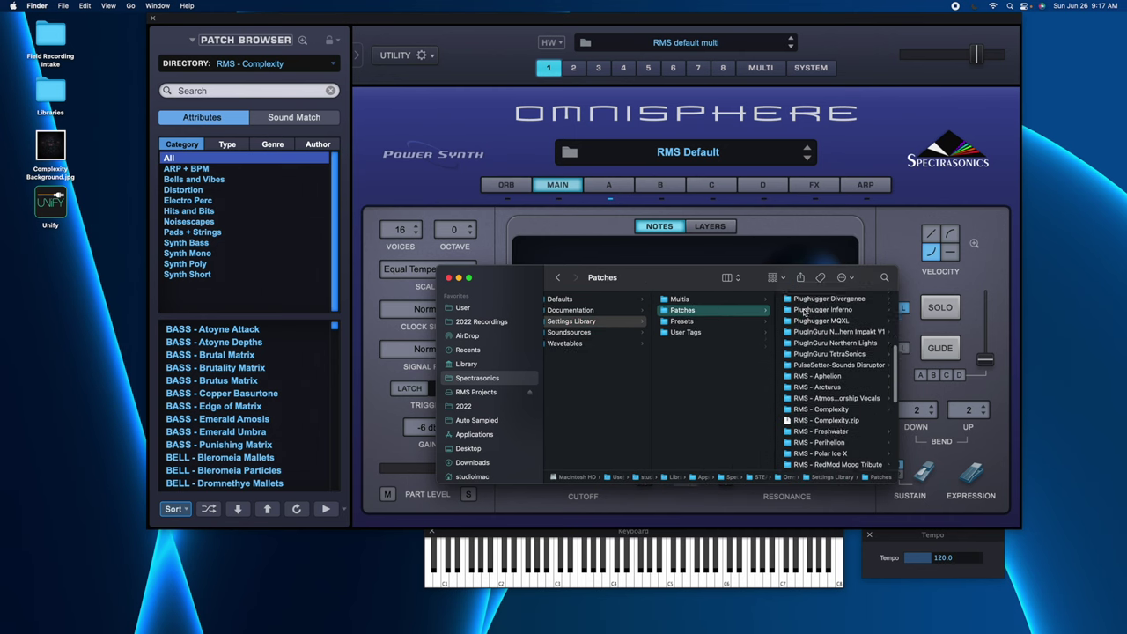
{"action": "scroll", "coordinate": [804, 312], "scroll_direction": "down", "scroll_amount": 2}
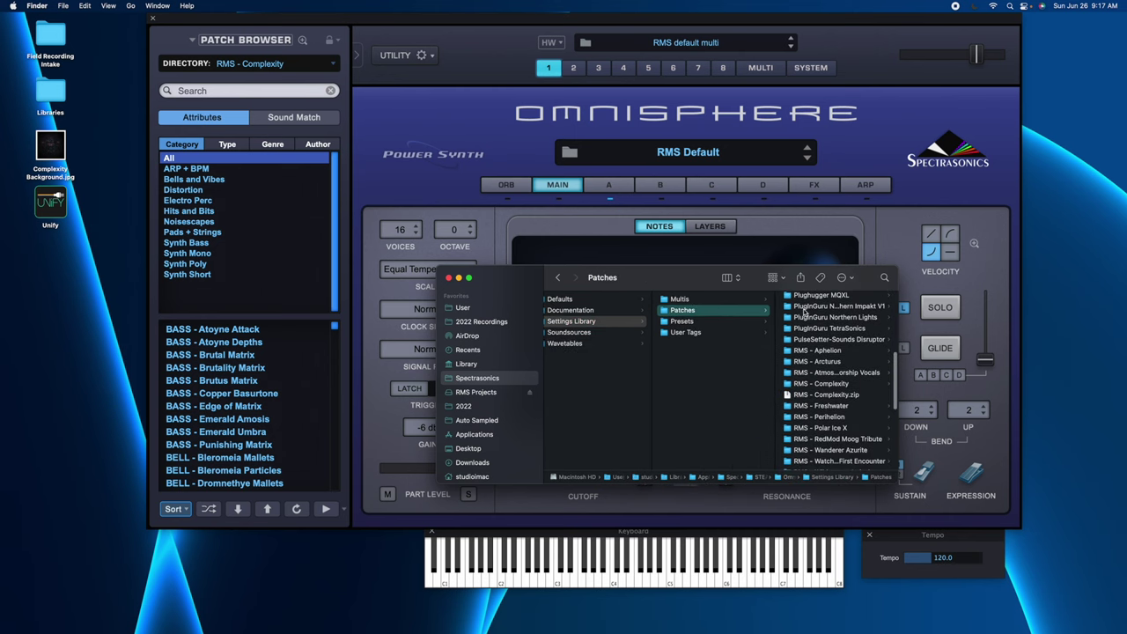
{"action": "left_click", "coordinate": [800, 388]}
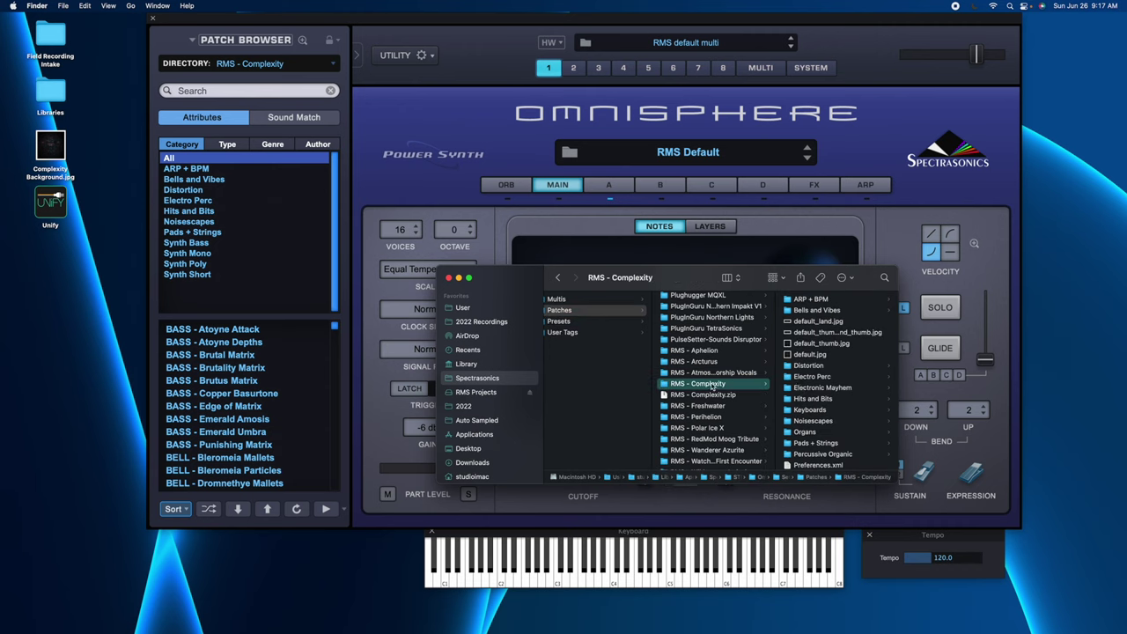
{"action": "right_click", "coordinate": [700, 386]}
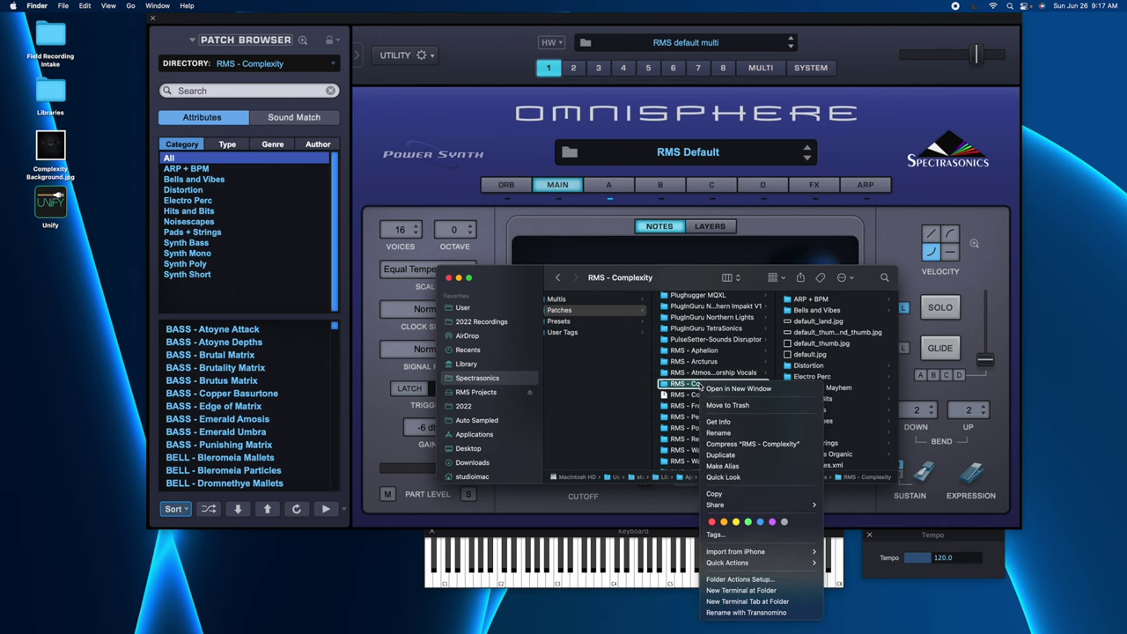
{"action": "left_click", "coordinate": [715, 407]}
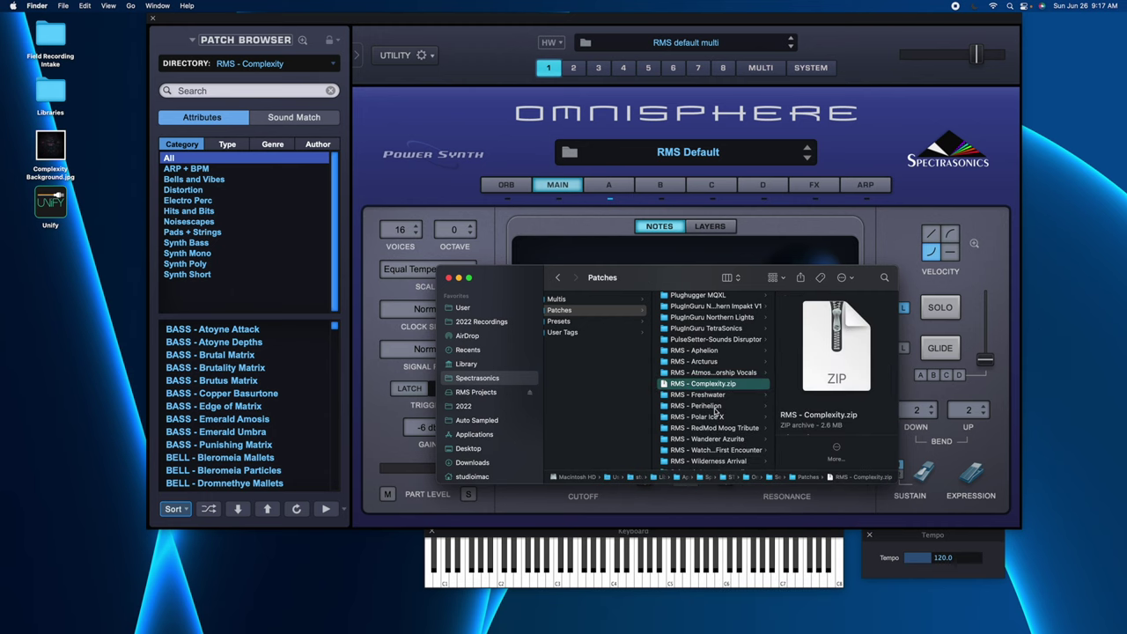
In Settings Library › Multis, trash the RMS - Complexity folder, leaving its .zip archive.
{"action": "scroll", "coordinate": [647, 357], "scroll_direction": "left", "scroll_amount": 5}
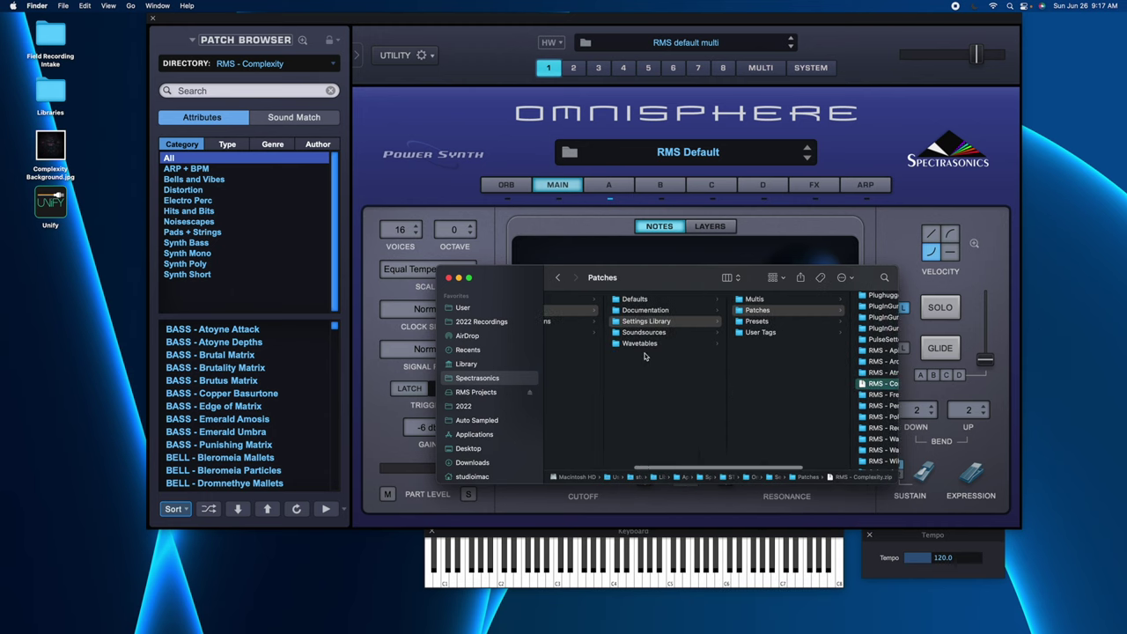
{"action": "left_click", "coordinate": [756, 300]}
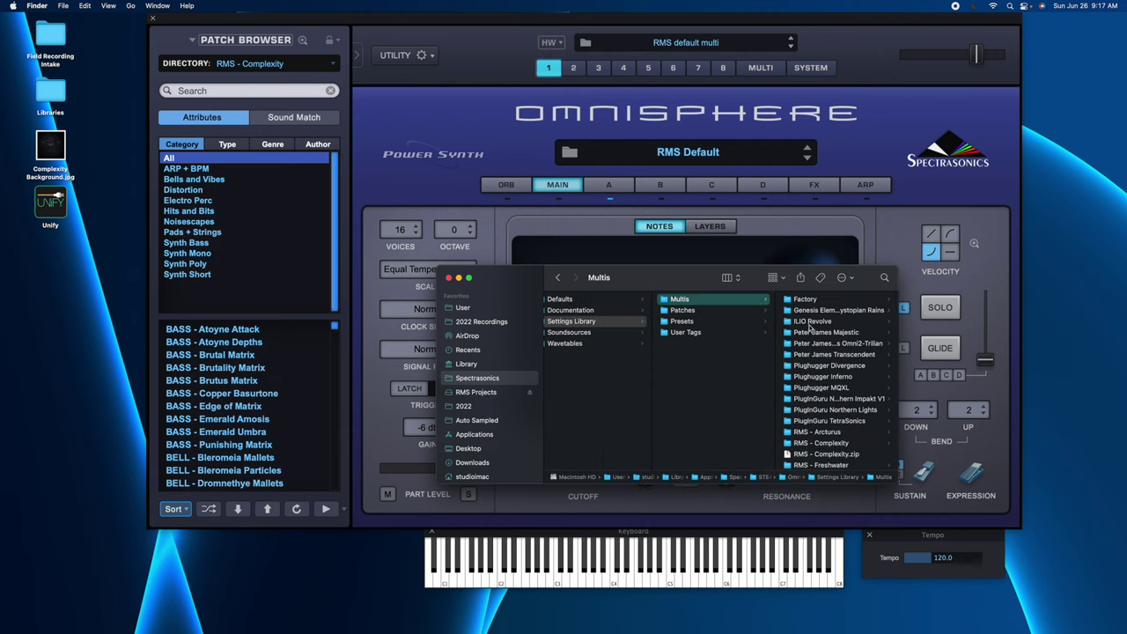
{"action": "scroll", "coordinate": [820, 371], "scroll_direction": "down", "scroll_amount": 3}
{"action": "scroll", "coordinate": [819, 379], "scroll_direction": "down", "scroll_amount": 1}
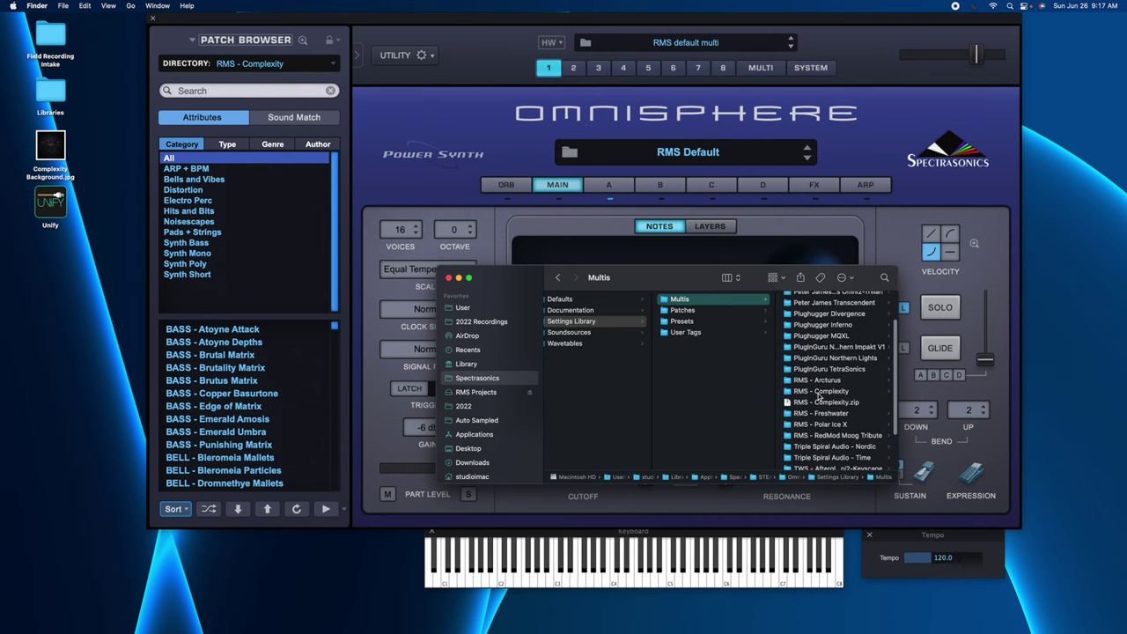
{"action": "left_click", "coordinate": [819, 393]}
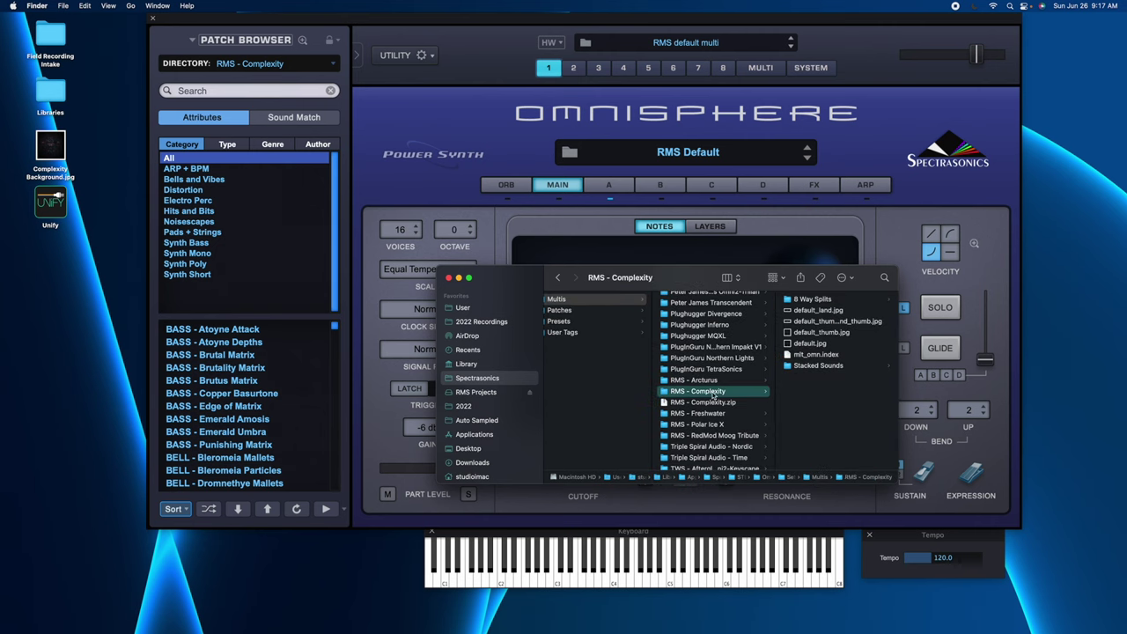
{"action": "right_click", "coordinate": [714, 395]}
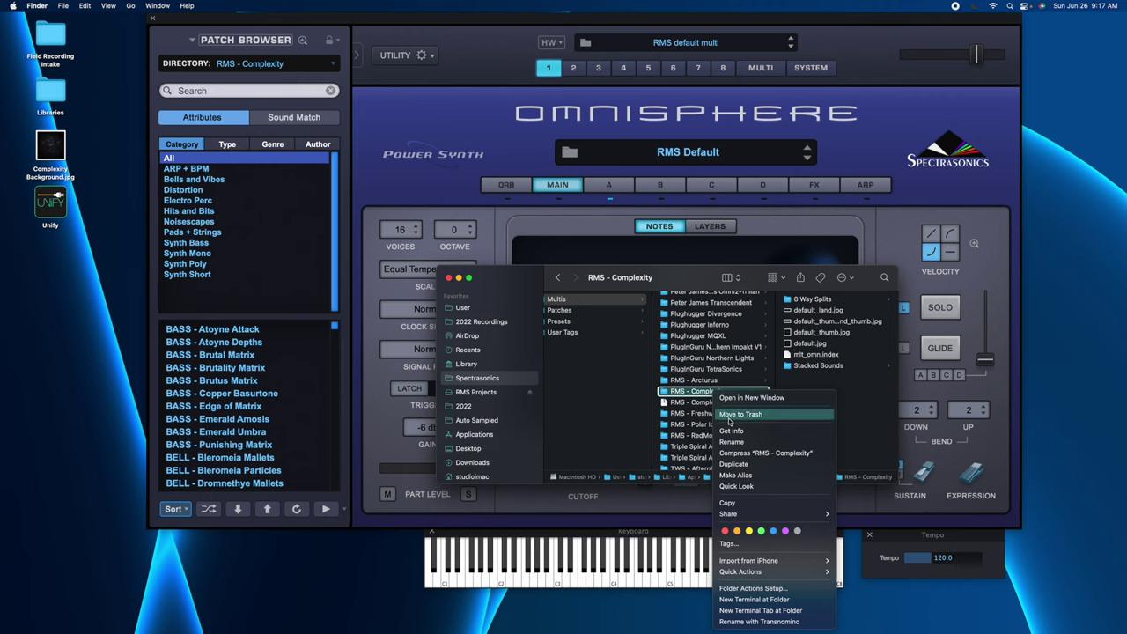
{"action": "left_click", "coordinate": [729, 416]}
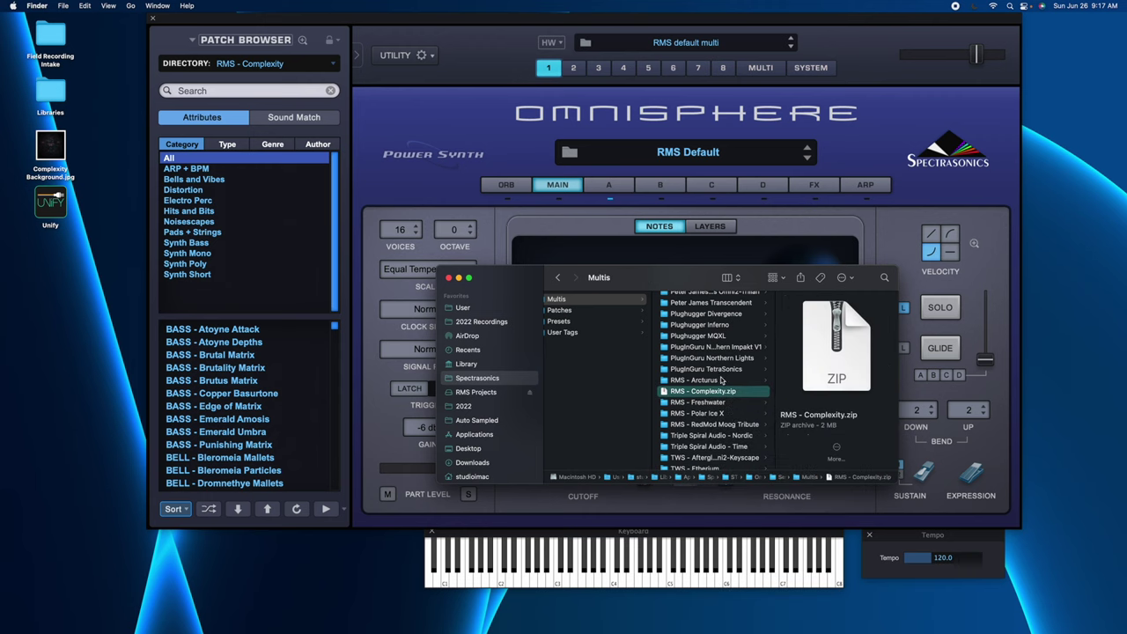
Go to the Soundsources › User folder in Finder.
{"action": "scroll", "coordinate": [722, 372], "scroll_direction": "left", "scroll_amount": 3}
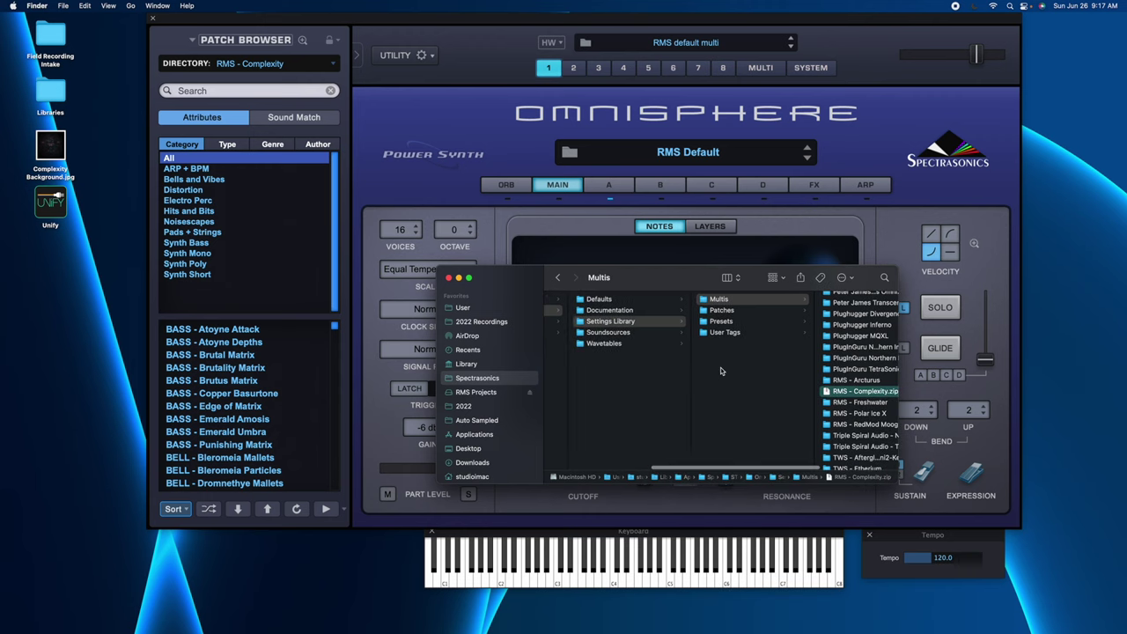
{"action": "scroll", "coordinate": [750, 343], "scroll_direction": "left", "scroll_amount": 3}
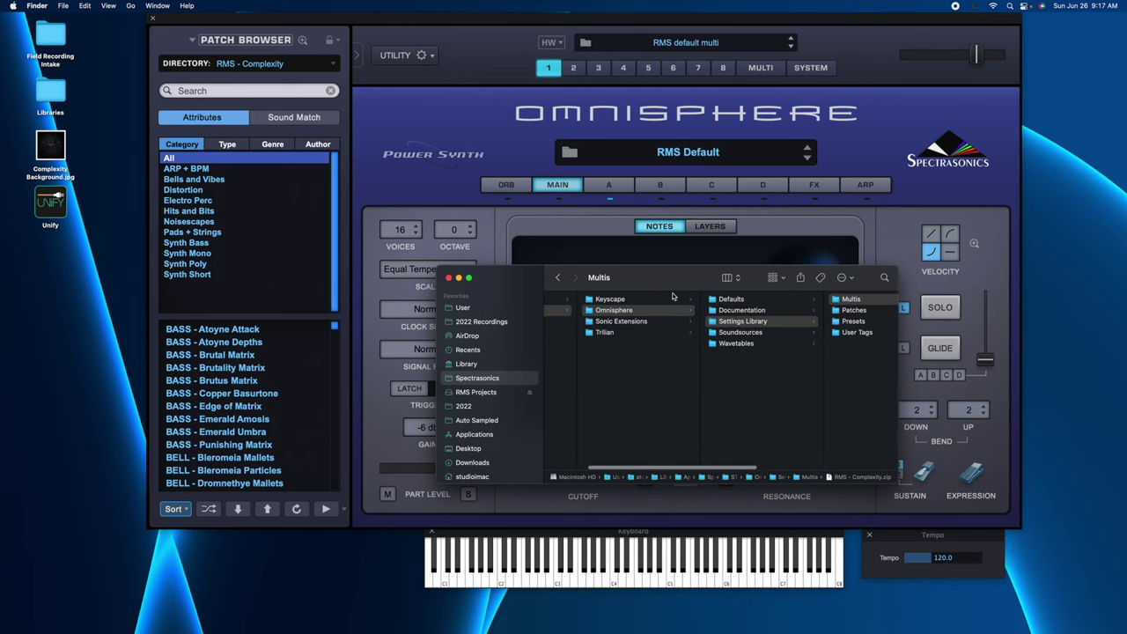
{"action": "left_click", "coordinate": [739, 333]}
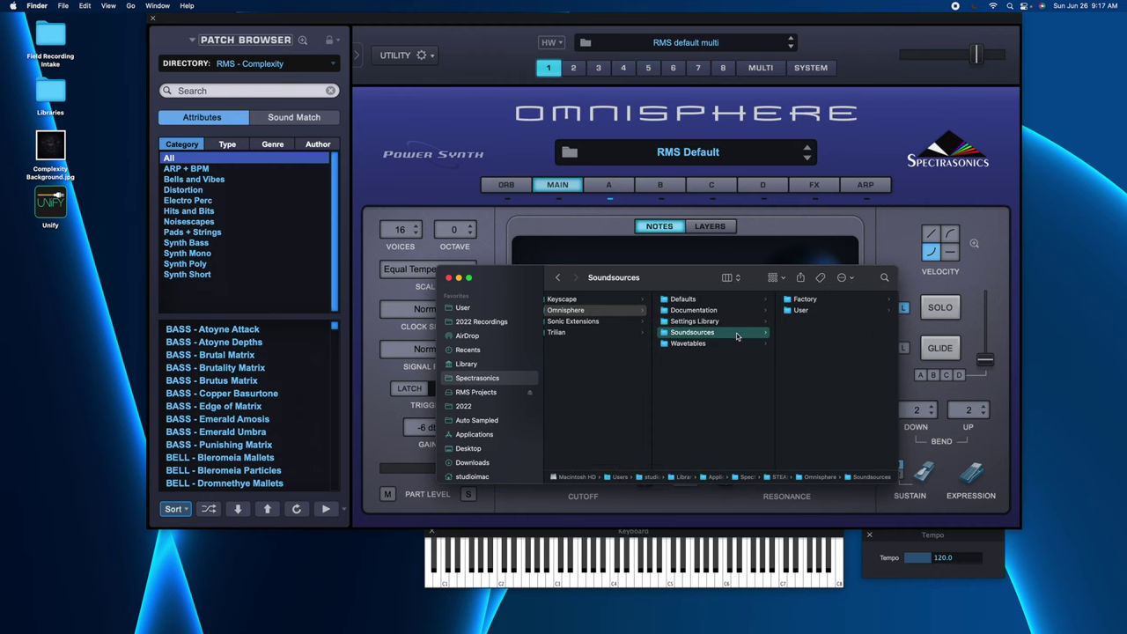
{"action": "left_click", "coordinate": [802, 311]}
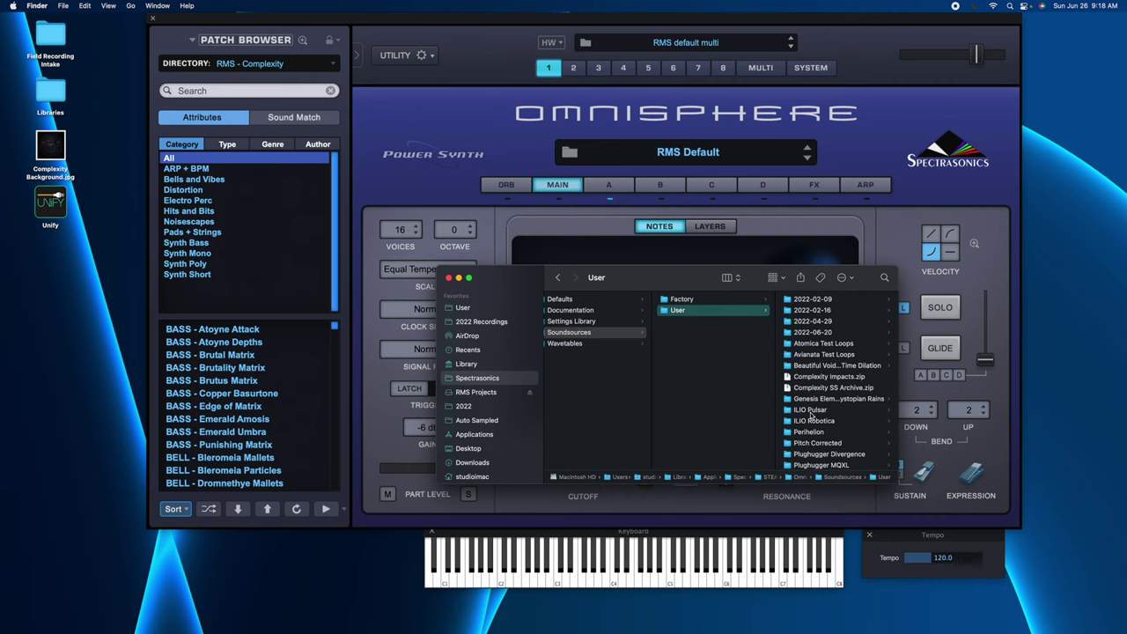
{"action": "scroll", "coordinate": [811, 414], "scroll_direction": "down", "scroll_amount": 10}
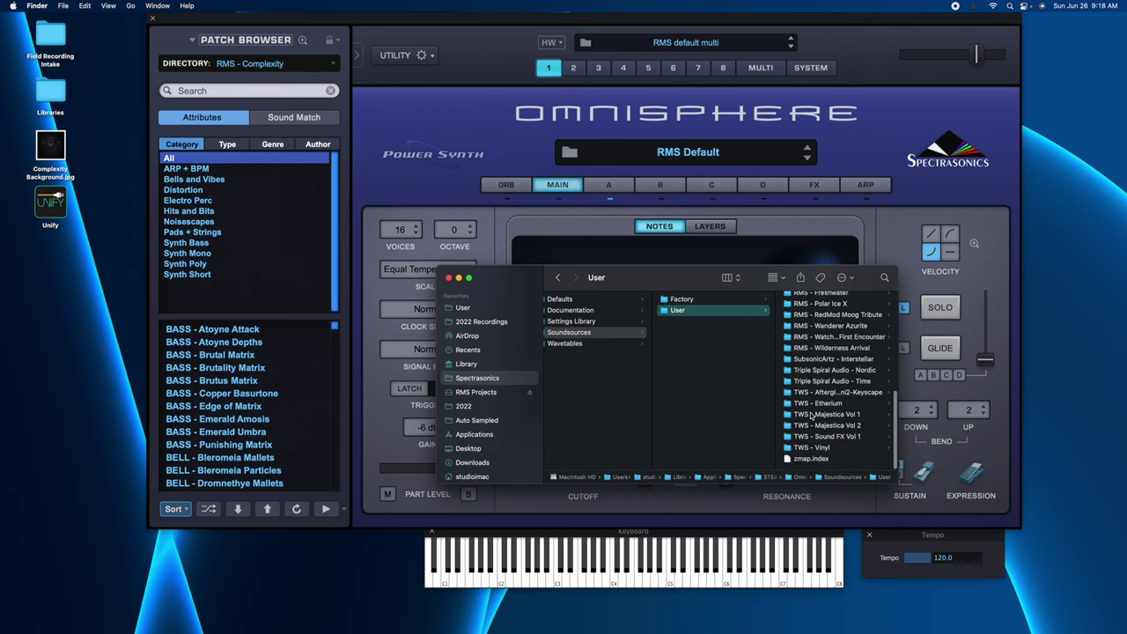
{"action": "scroll", "coordinate": [811, 414], "scroll_direction": "up", "scroll_amount": 3}
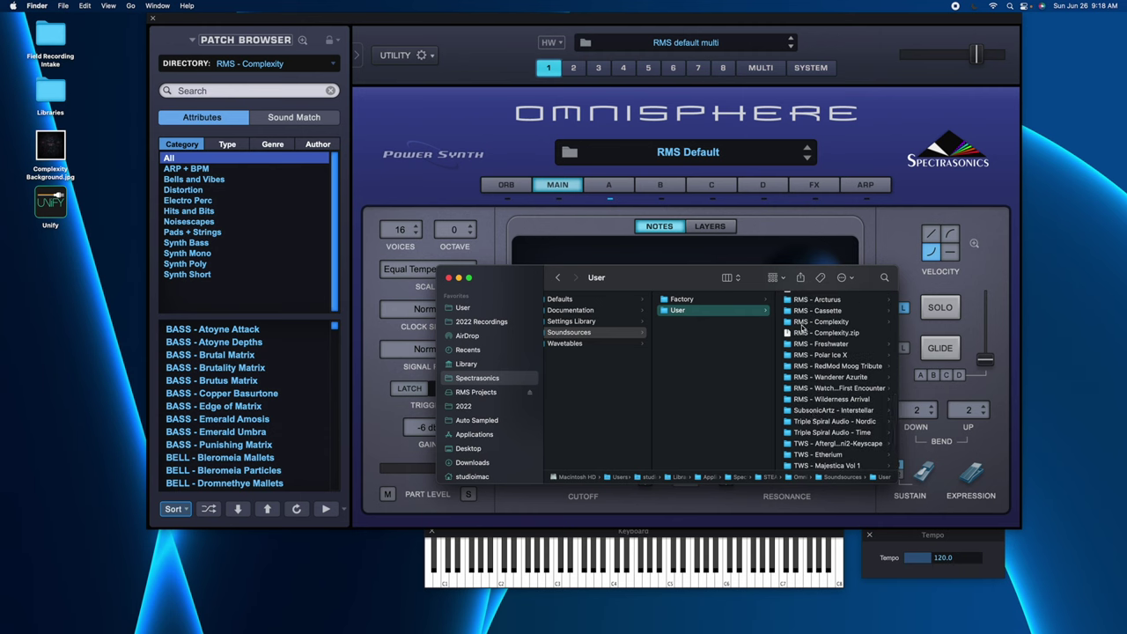
Move the RMS - Complexity soundsource folder to the Trash and close Finder.
{"action": "left_click", "coordinate": [801, 323]}
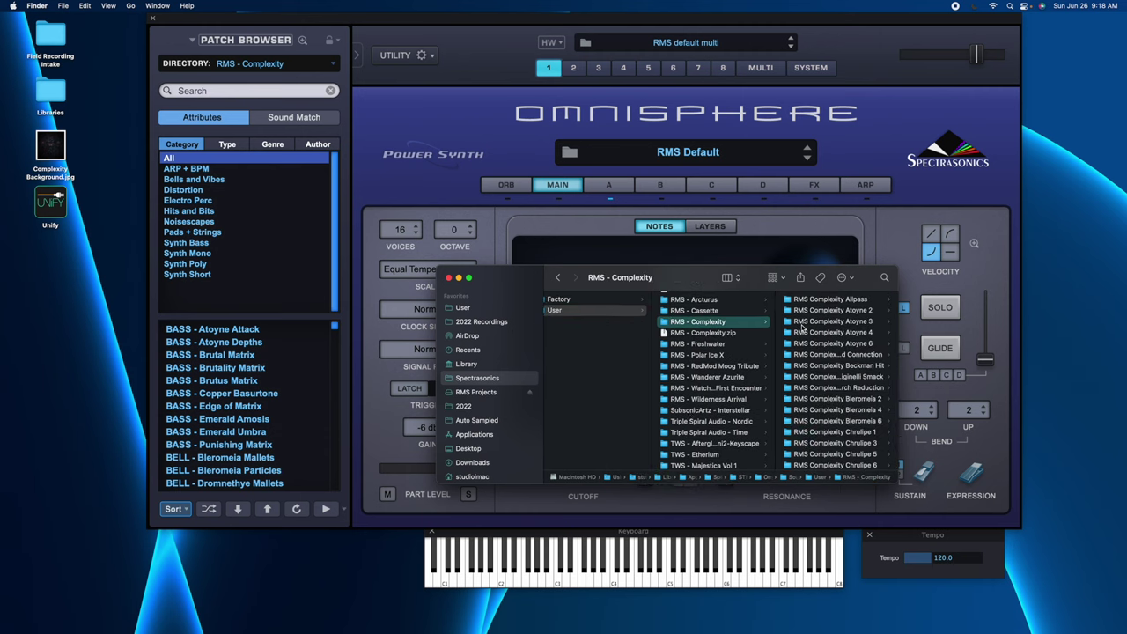
{"action": "right_click", "coordinate": [695, 322]}
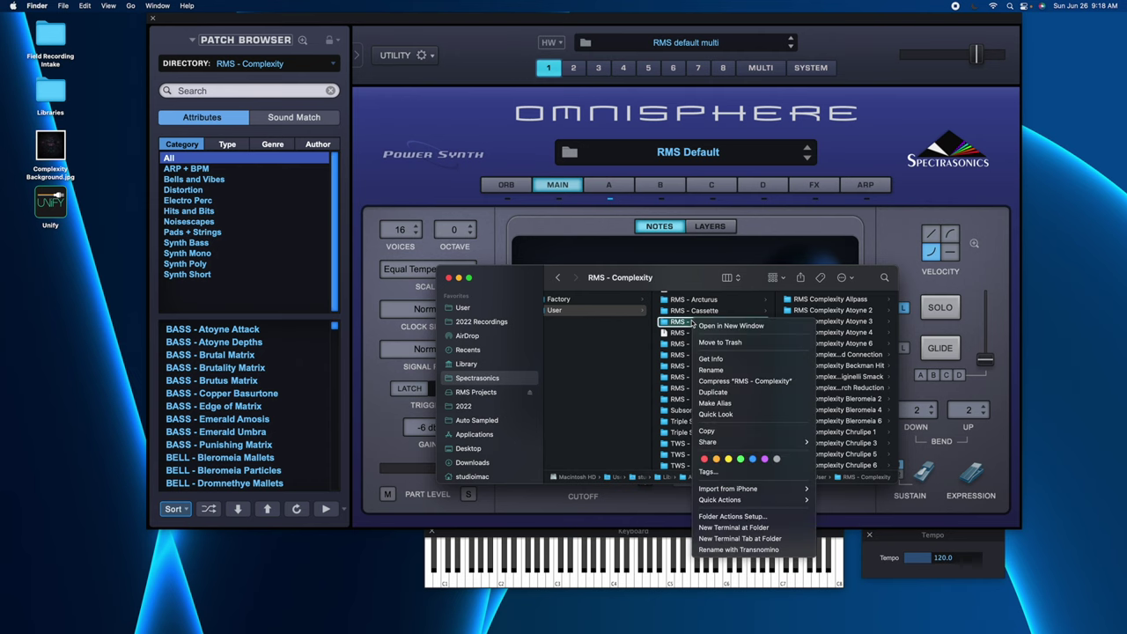
{"action": "left_click", "coordinate": [707, 342]}
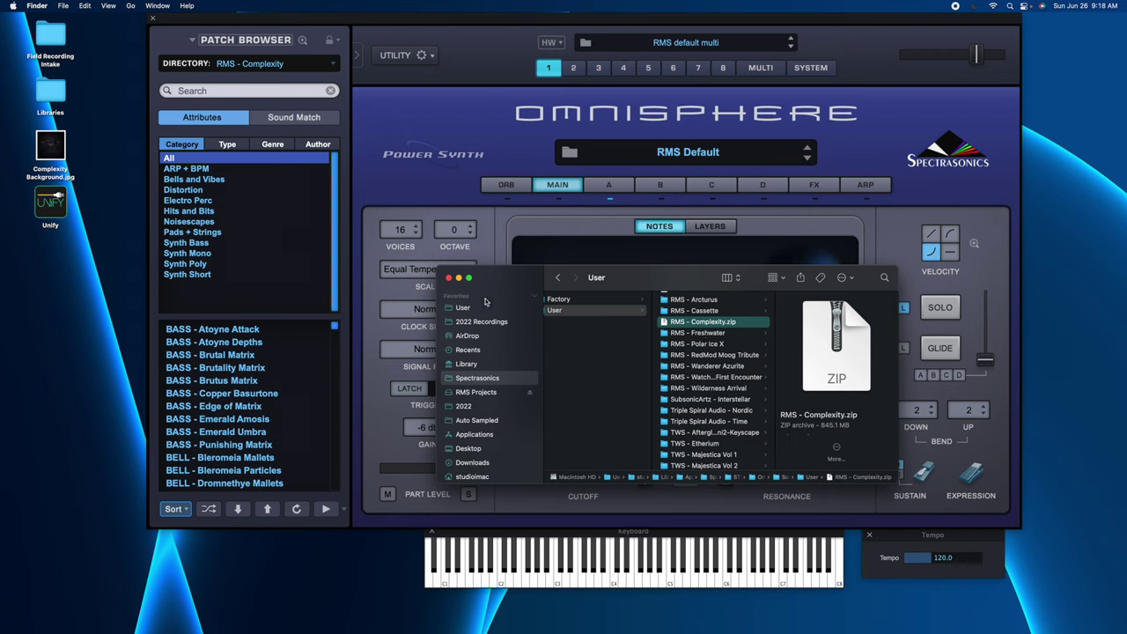
{"action": "left_click", "coordinate": [449, 278]}
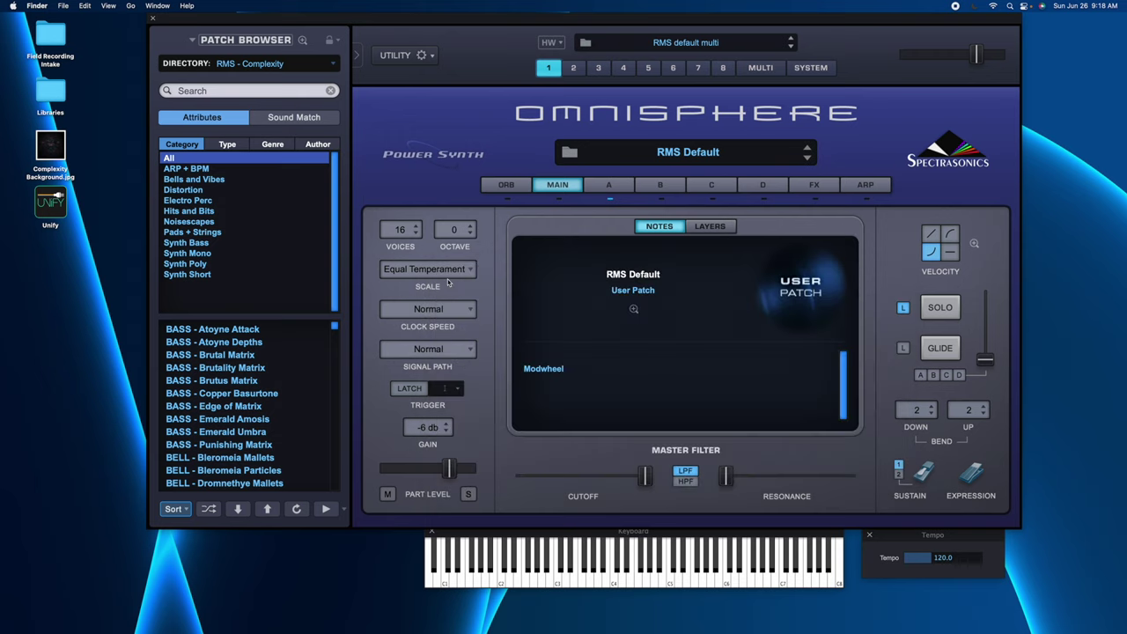
Rescan the patch browser's libraries, then bring up the Multi Browser.
{"action": "left_click", "coordinate": [296, 509]}
{"action": "left_click", "coordinate": [584, 45]}
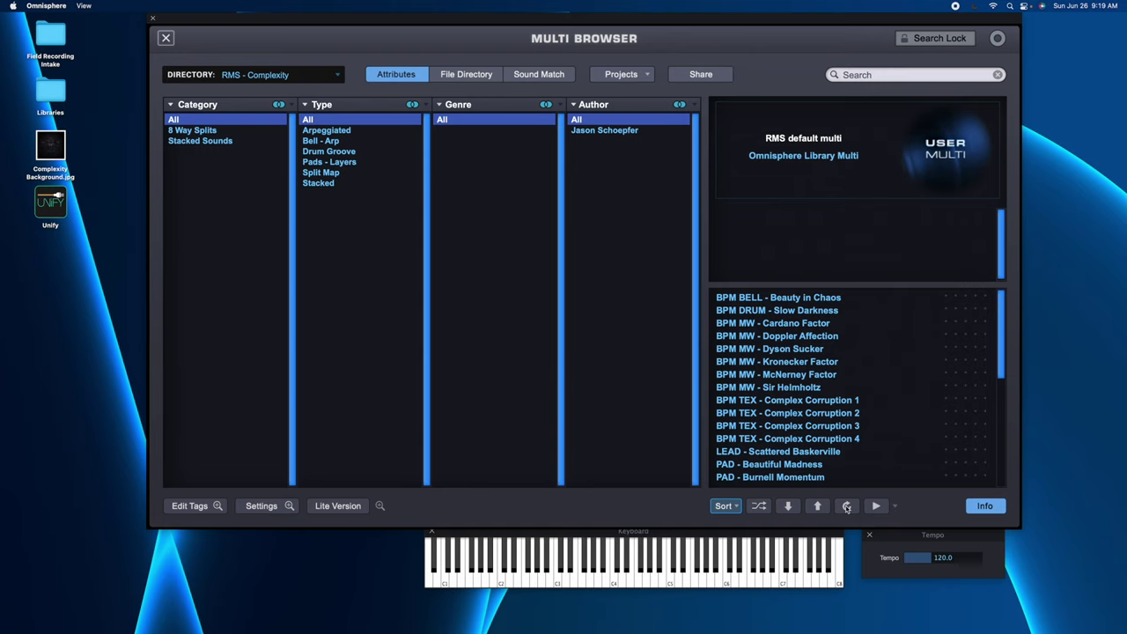
Refresh the Multi Browser listing twice, close it, and go to the Layer A edit page.
{"action": "left_click", "coordinate": [846, 506]}
{"action": "left_click", "coordinate": [847, 507]}
{"action": "left_click", "coordinate": [166, 39]}
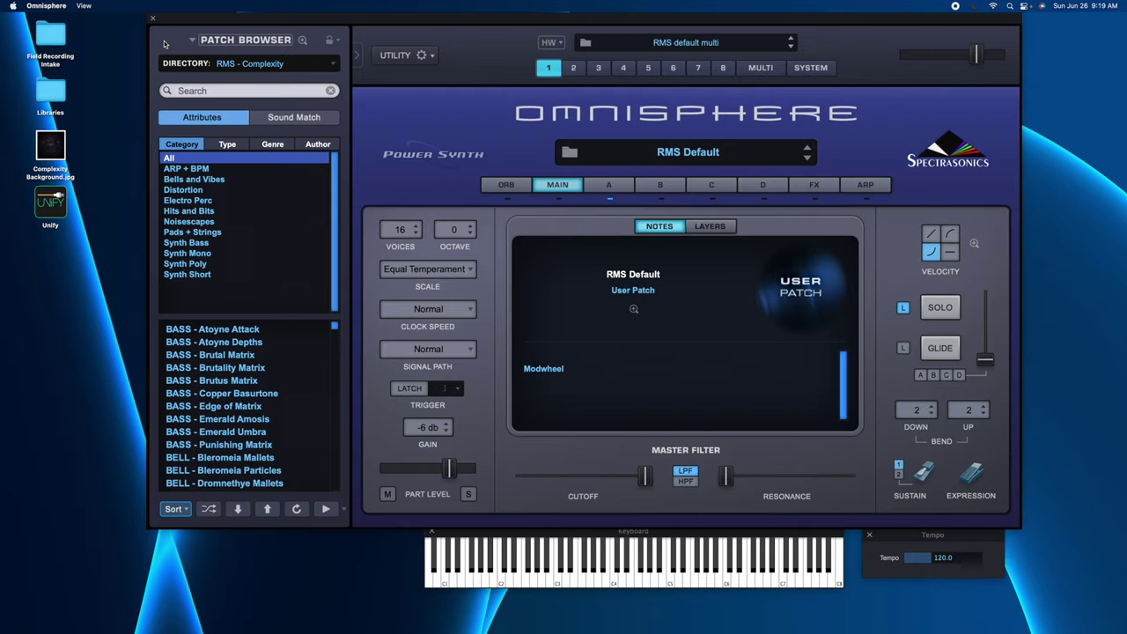
{"action": "left_click", "coordinate": [609, 185]}
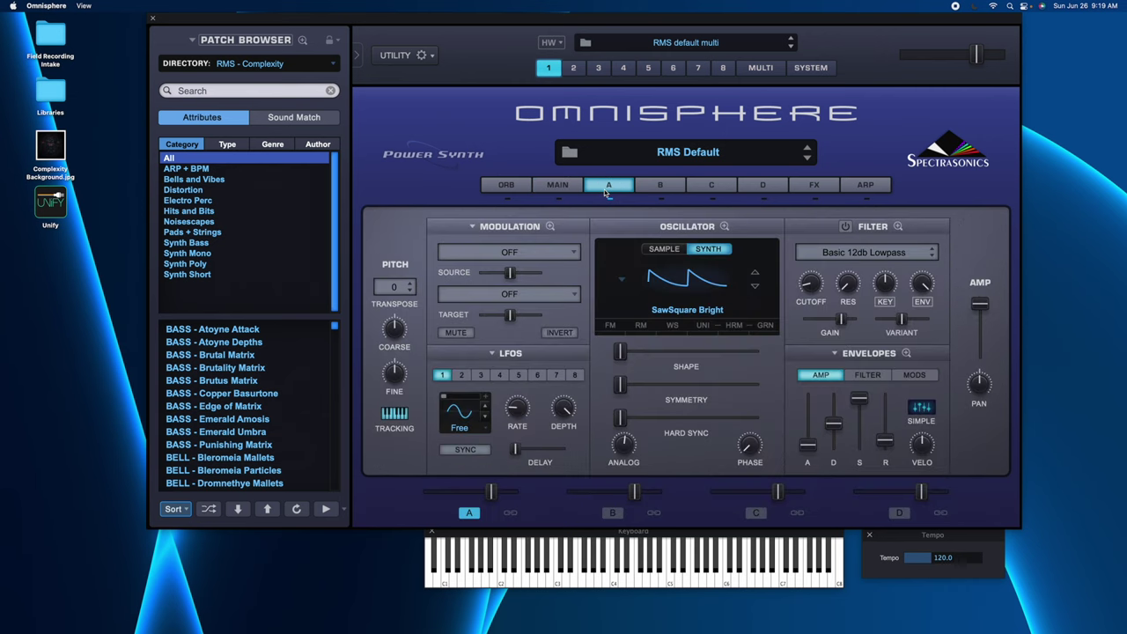
Set Layer A's oscillator to SAMPLE, rescan the Soundsource Browser, then close it.
{"action": "left_click", "coordinate": [672, 251]}
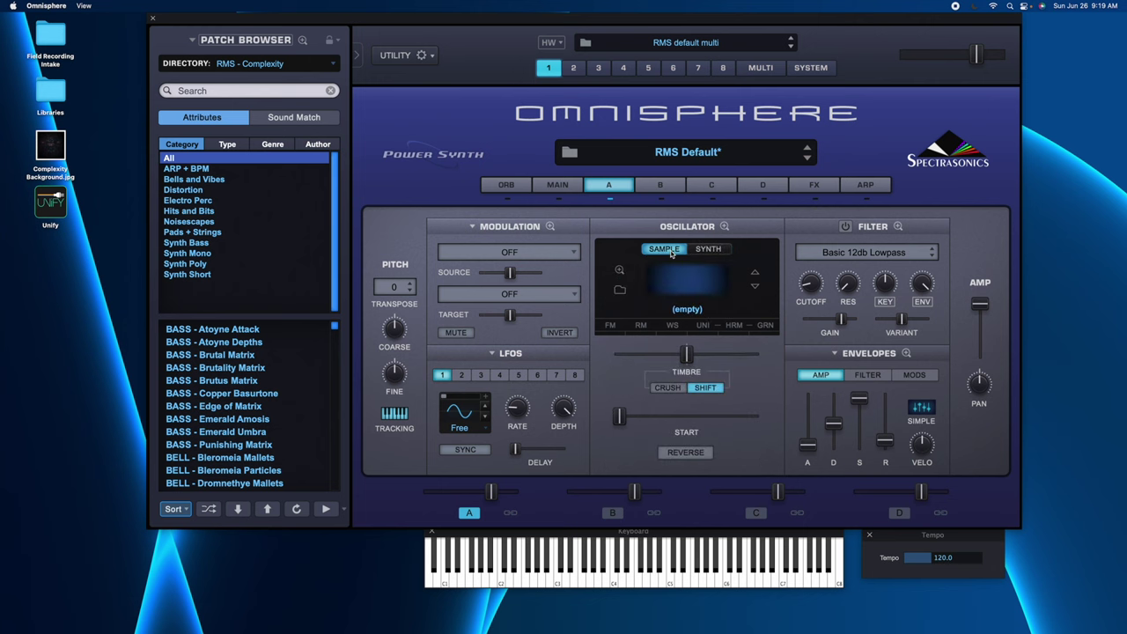
{"action": "left_click", "coordinate": [620, 291]}
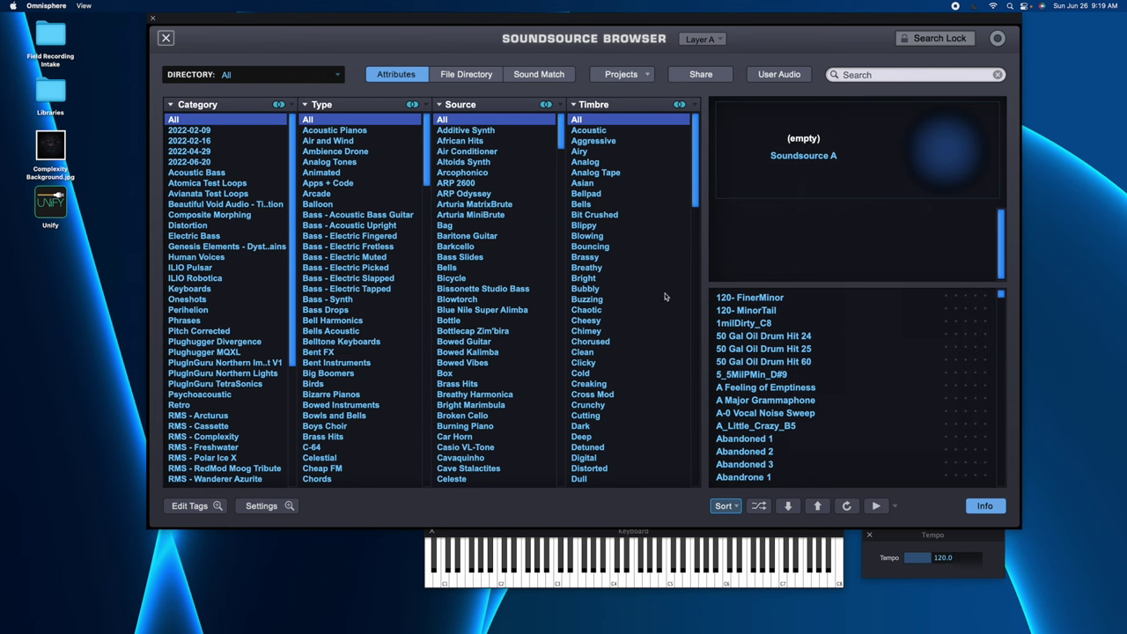
{"action": "left_click", "coordinate": [847, 507]}
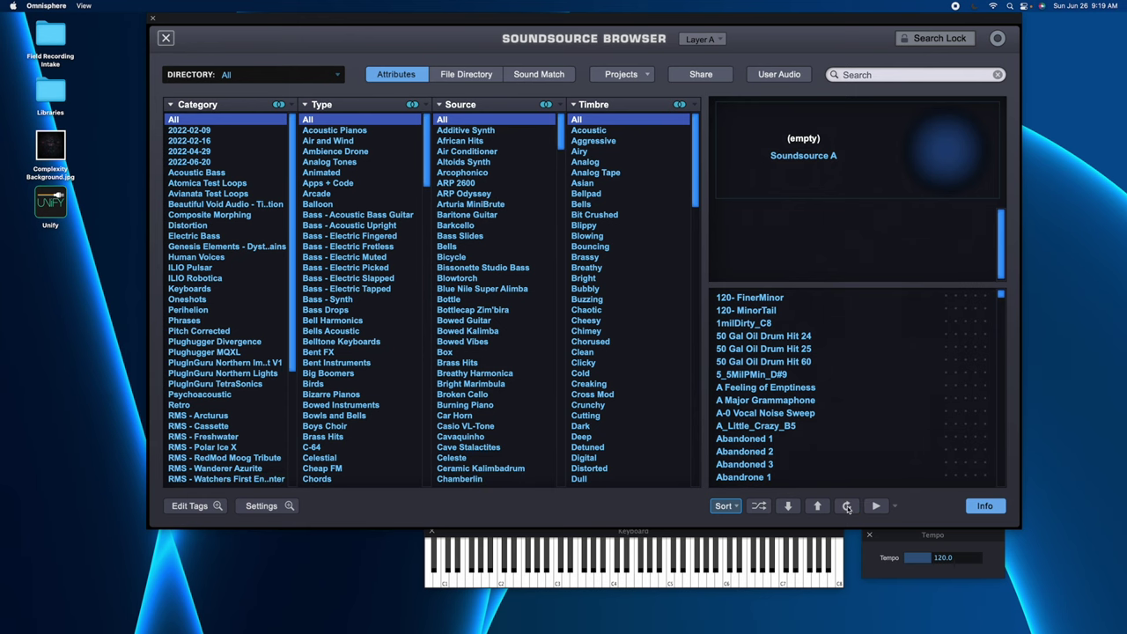
{"action": "left_click", "coordinate": [165, 39]}
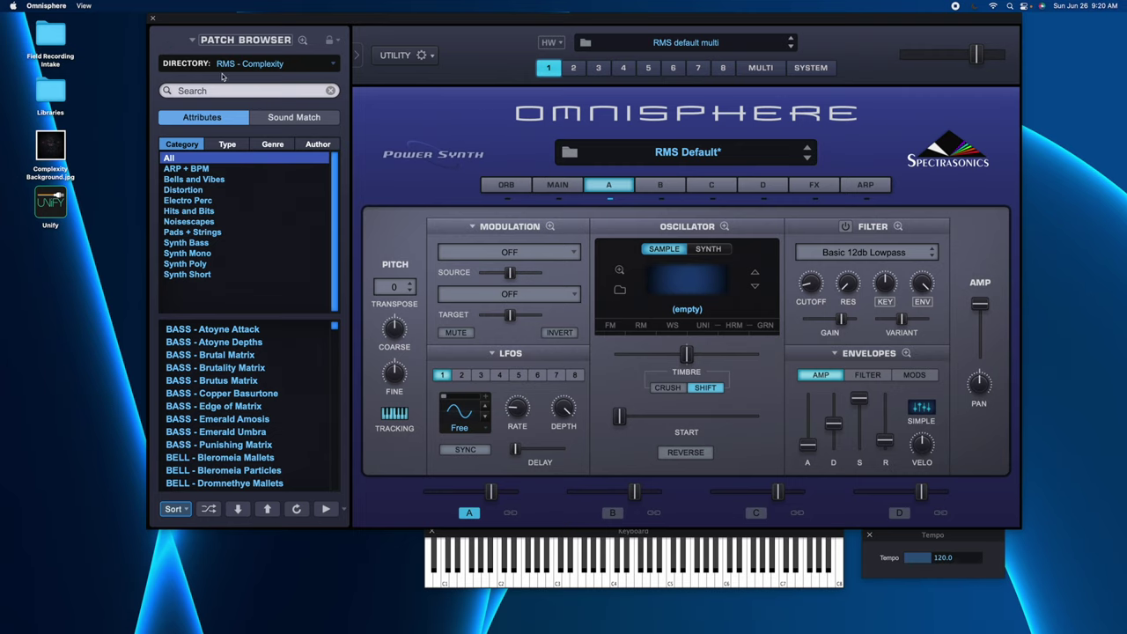
Quit Omnisphere, relaunch it from the Dock, and open the patch library directory list.
{"action": "left_click", "coordinate": [153, 19]}
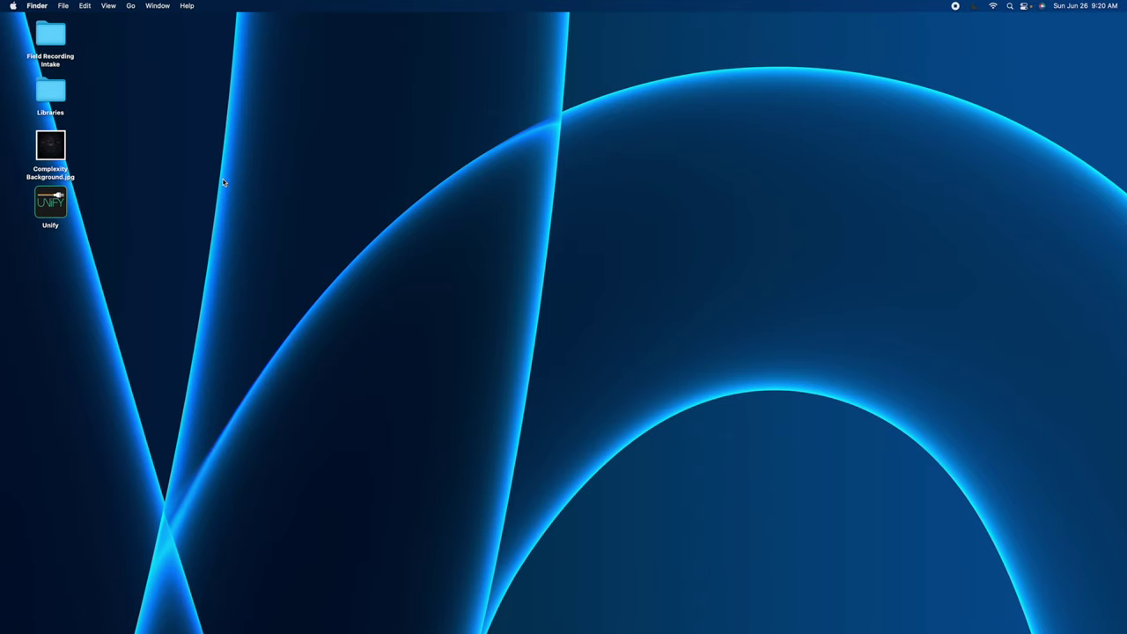
{"action": "mouse_move", "coordinate": [6, 388]}
{"action": "left_click", "coordinate": [14, 446]}
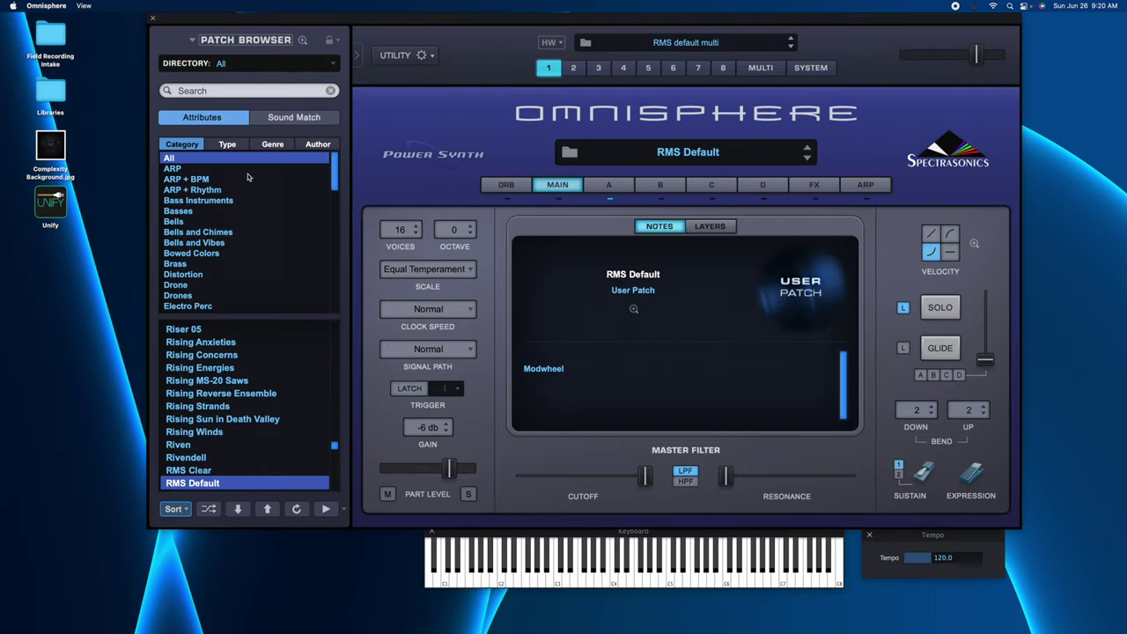
{"action": "left_click", "coordinate": [245, 63]}
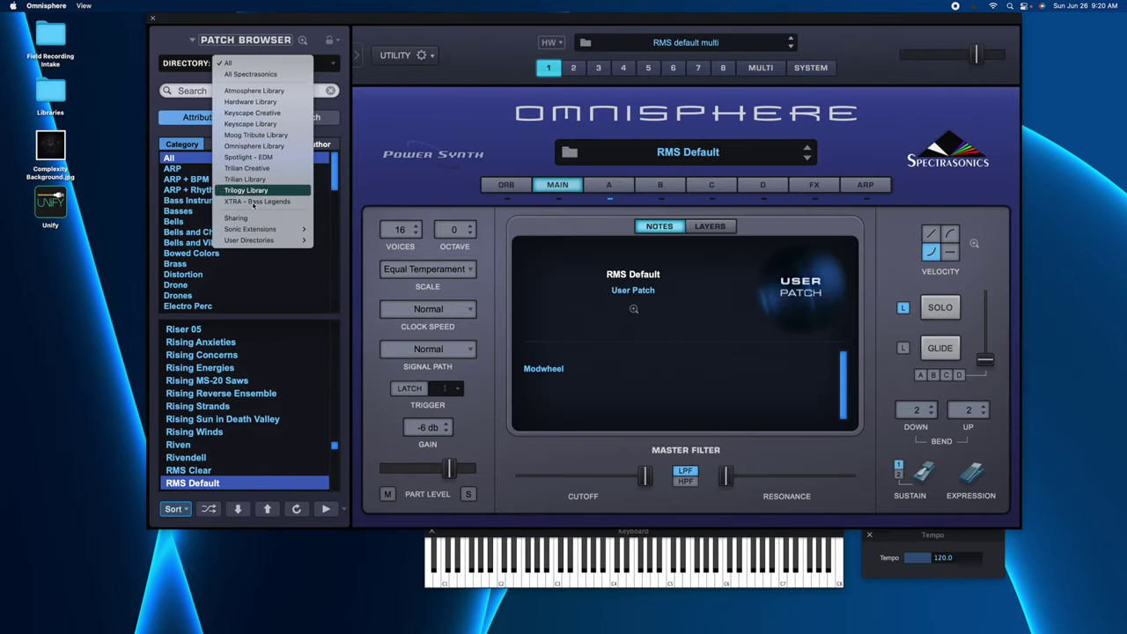
{"action": "mouse_move", "coordinate": [254, 232]}
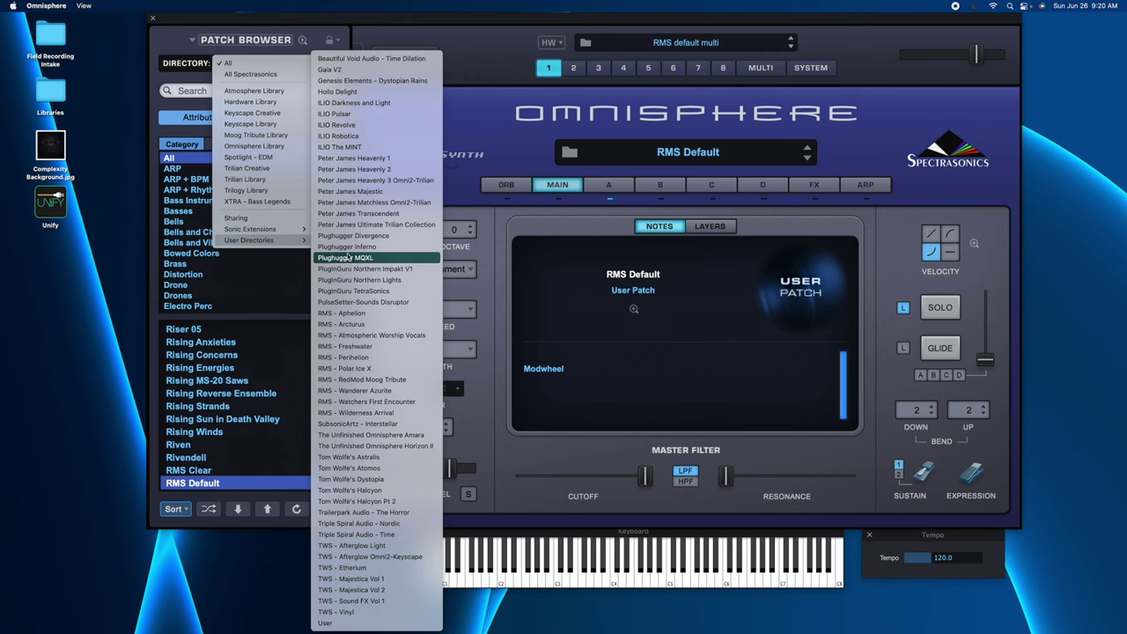
{"action": "left_click", "coordinate": [339, 313]}
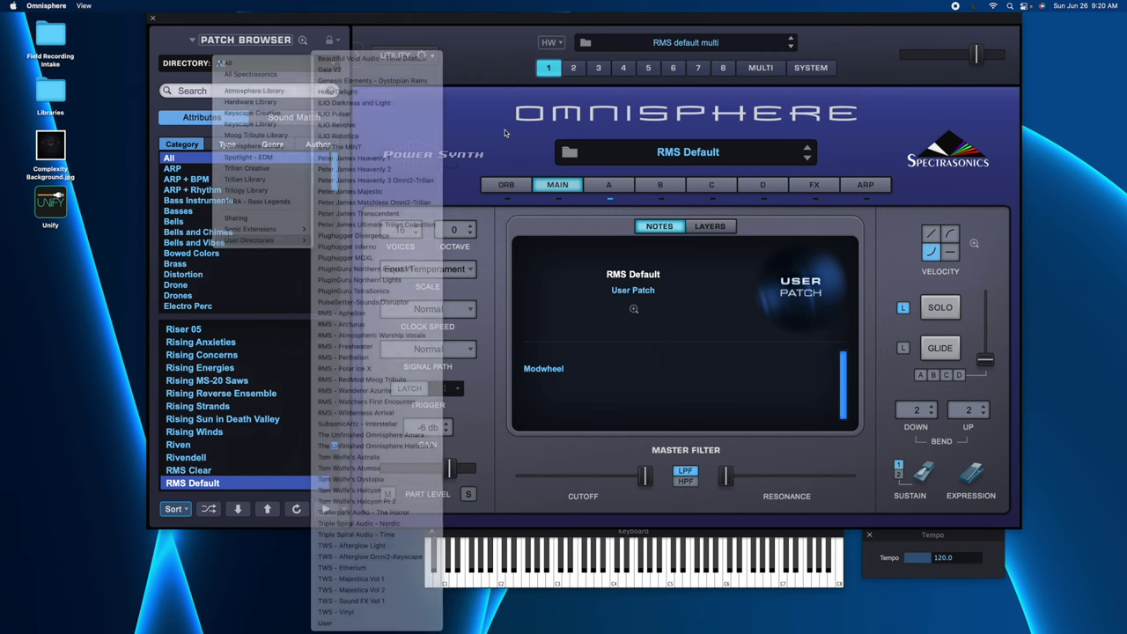
{"action": "left_click", "coordinate": [586, 42]}
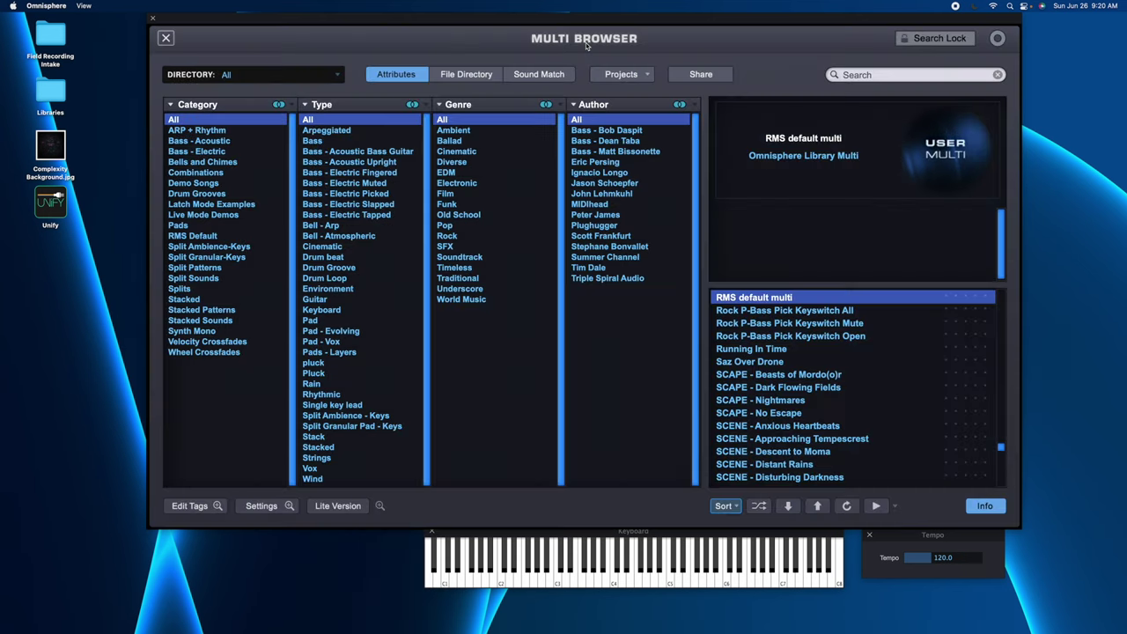
{"action": "left_click", "coordinate": [245, 74]}
{"action": "mouse_move", "coordinate": [245, 160]}
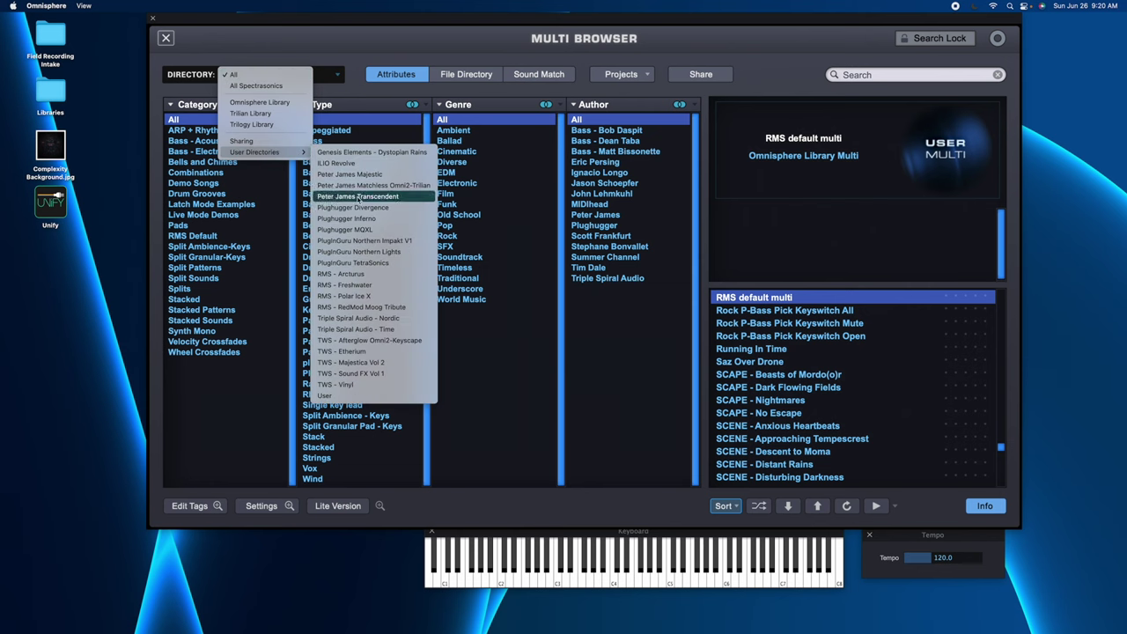
{"action": "left_click", "coordinate": [319, 297]}
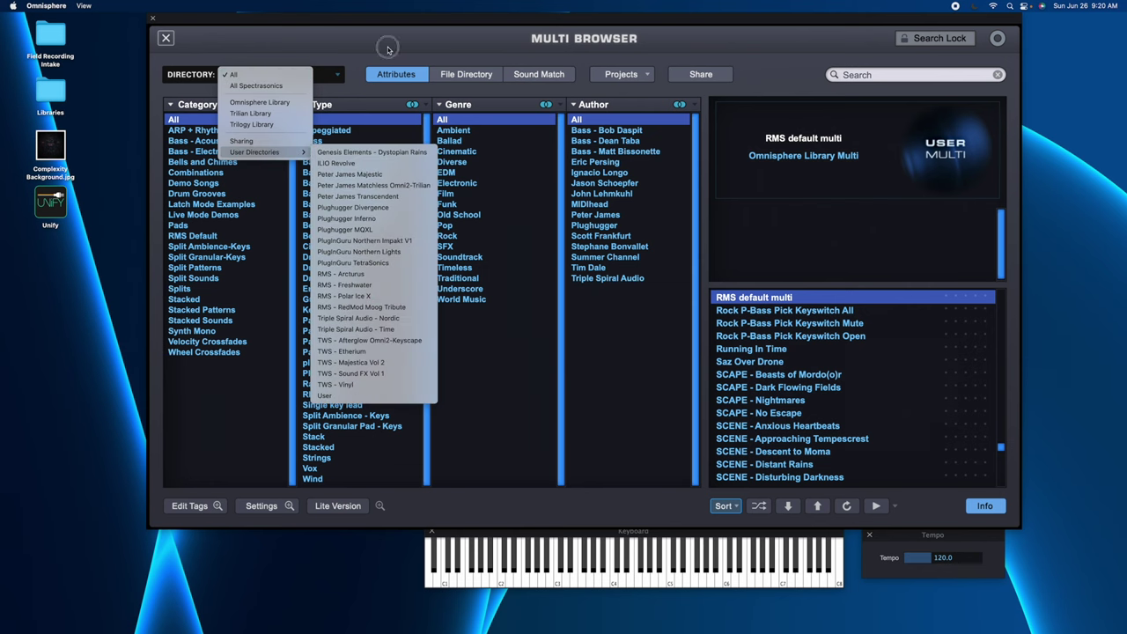
{"action": "left_click", "coordinate": [166, 38]}
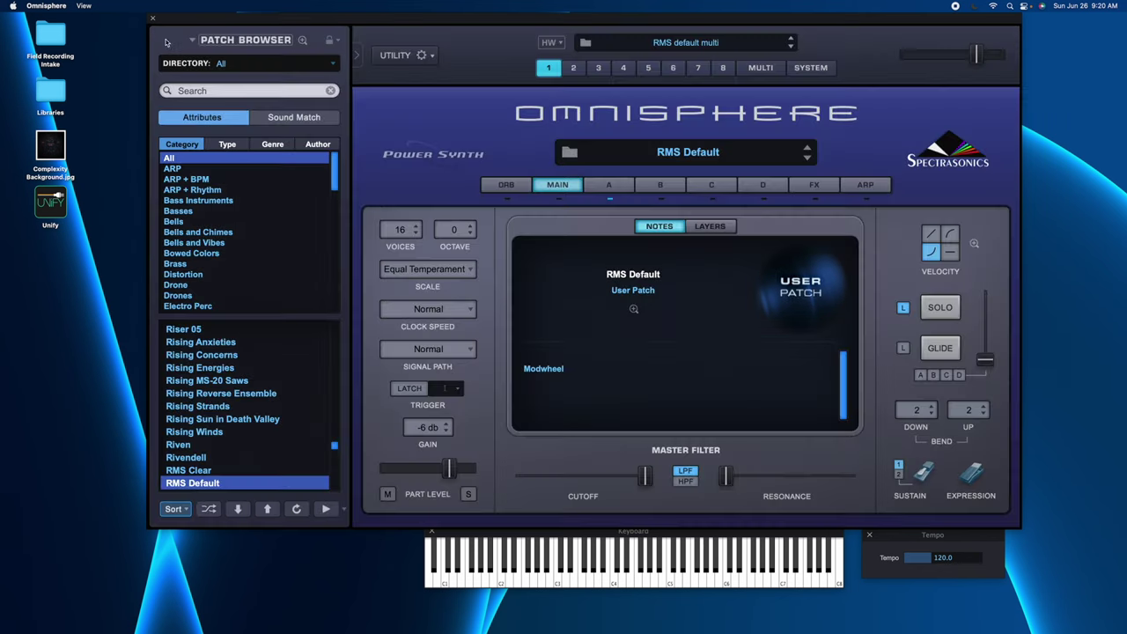
Put Layer A's oscillator in SAMPLE mode and confirm RMS - Complexity is absent from soundsource categories.
{"action": "left_click", "coordinate": [614, 189]}
{"action": "left_click", "coordinate": [666, 250]}
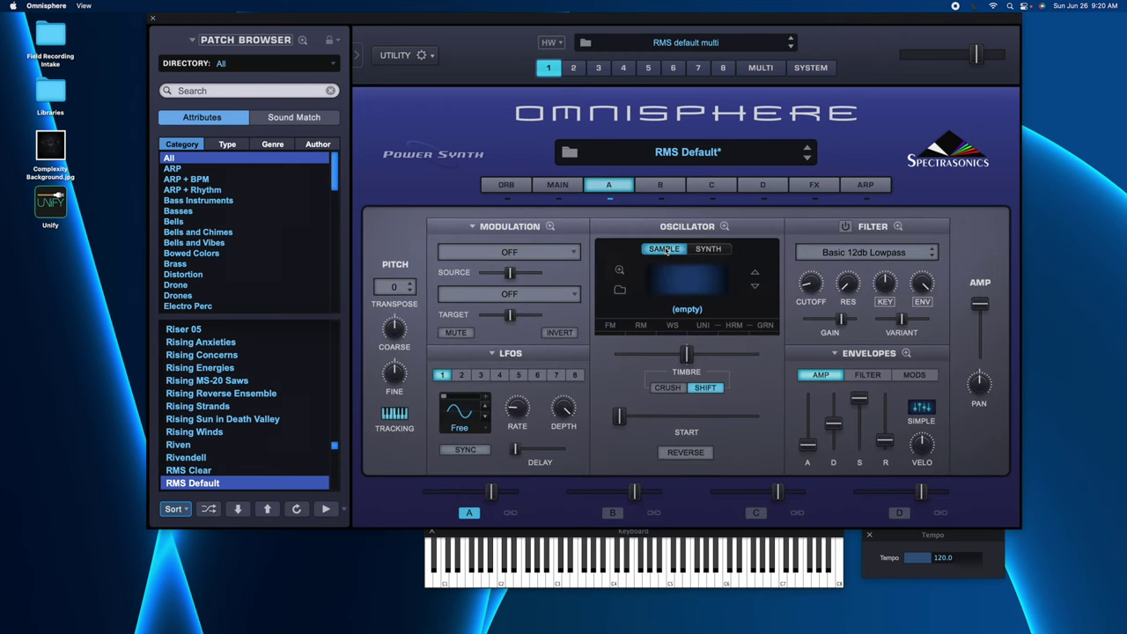
{"action": "left_click", "coordinate": [620, 290]}
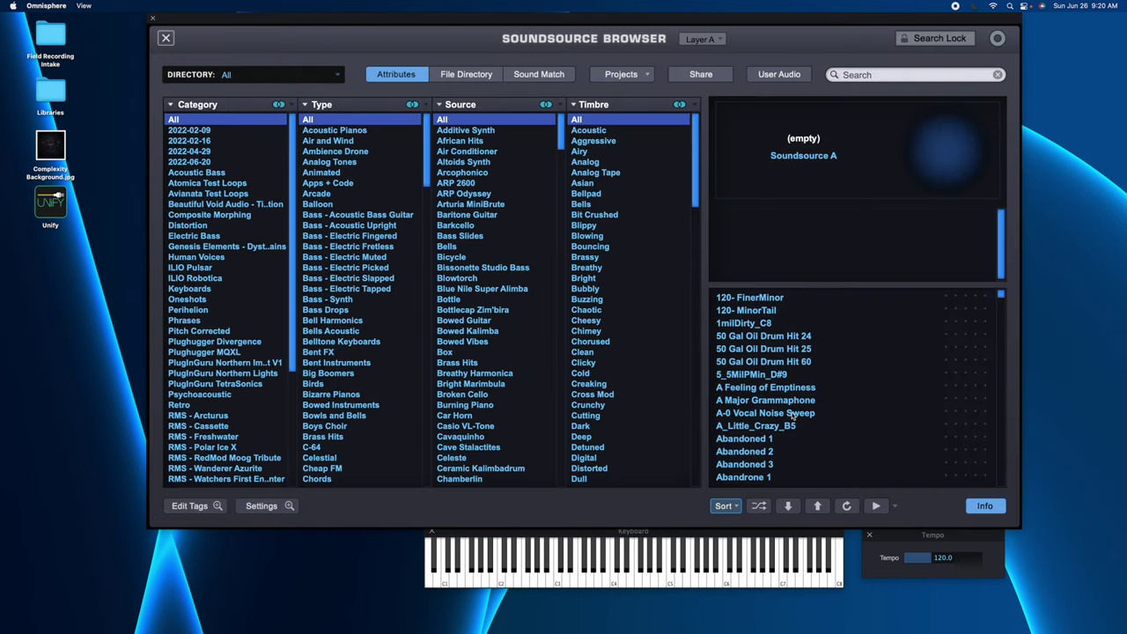
{"action": "scroll", "coordinate": [215, 440], "scroll_direction": "down", "scroll_amount": 5}
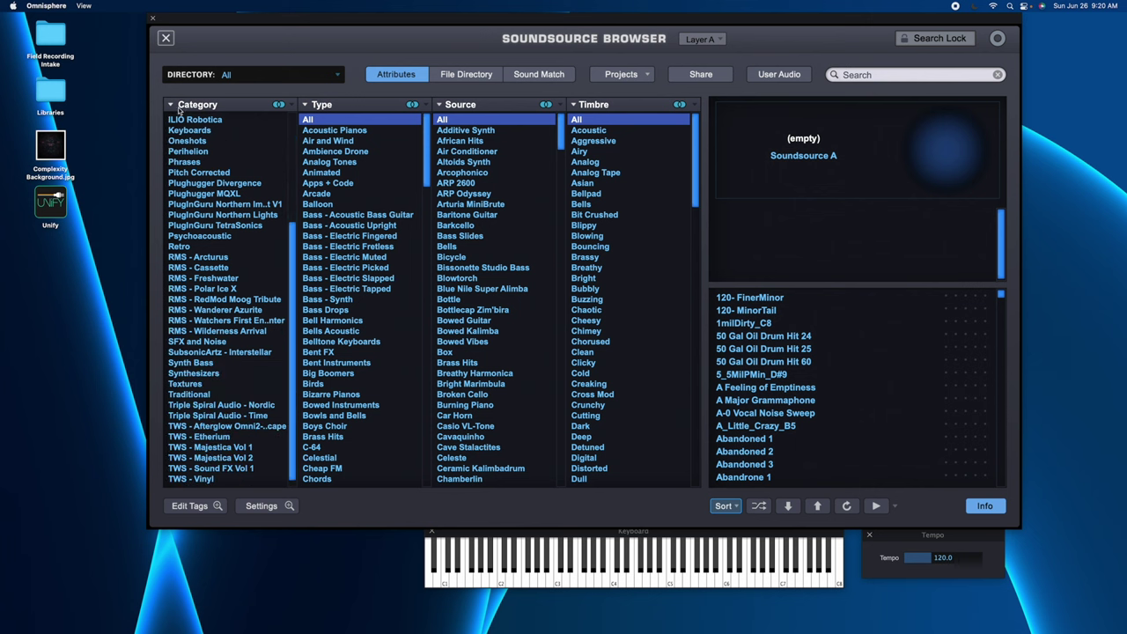
{"action": "left_click", "coordinate": [166, 38]}
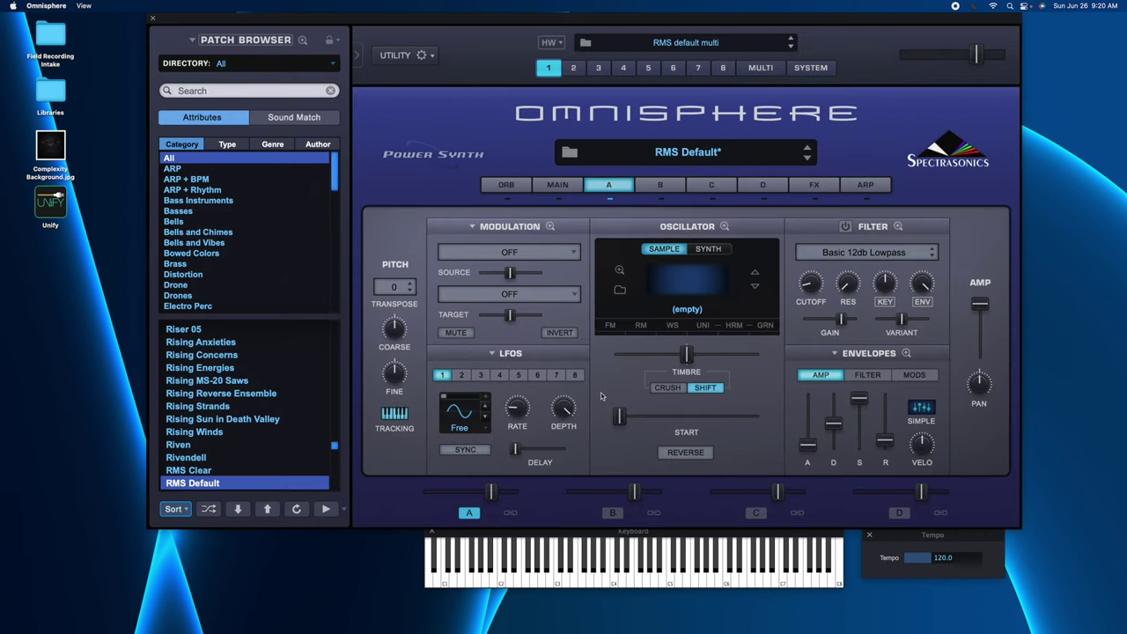